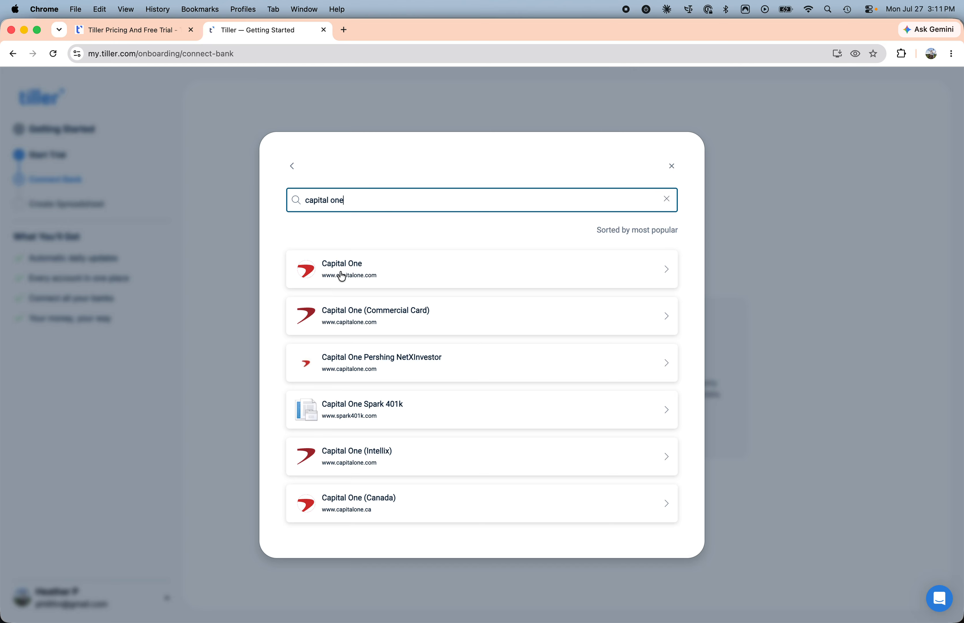
Step: Connect the Capital One institution to Tiller through Yodlee and save the found REI Co-op Mastercard account without adding more
{"action": "left_click", "coordinate": [342, 276]}
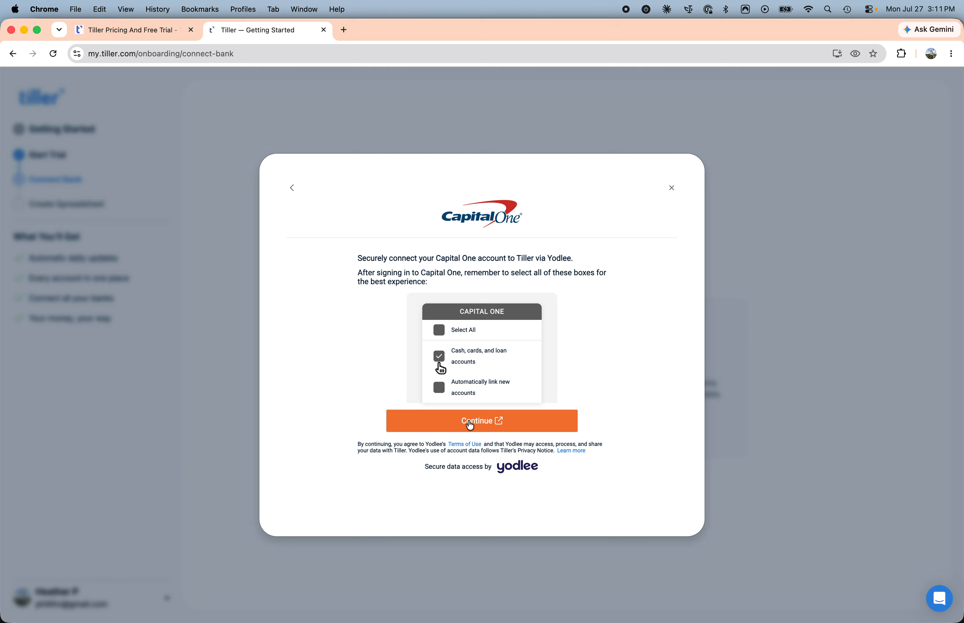
{"action": "left_click", "coordinate": [470, 424]}
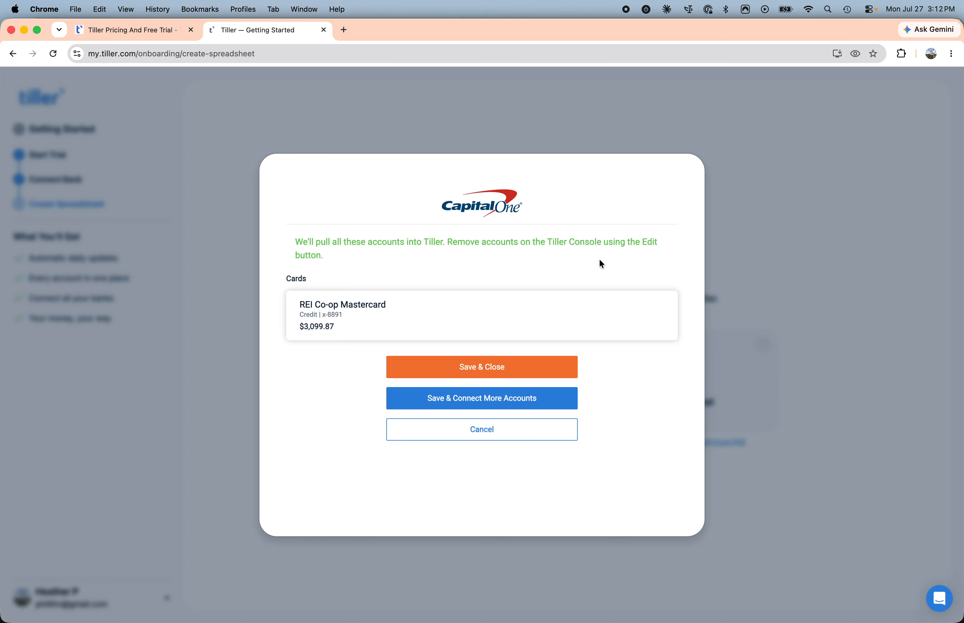
{"action": "left_click", "coordinate": [506, 366]}
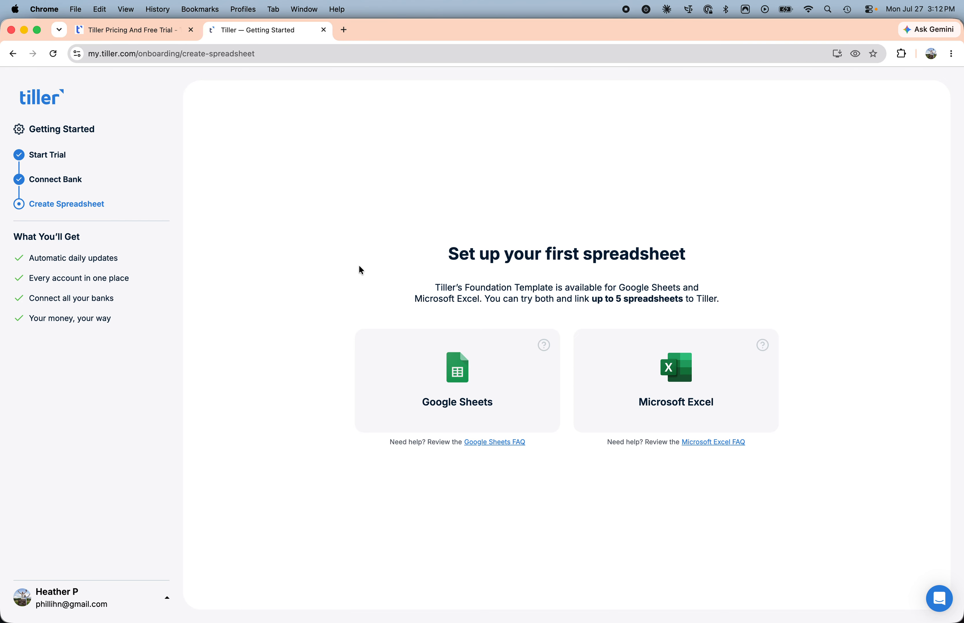
Step: Create the first Tiller spreadsheet in Google Sheets with Sheets access authorized, and open its Transactions sheet
{"action": "left_click", "coordinate": [461, 383]}
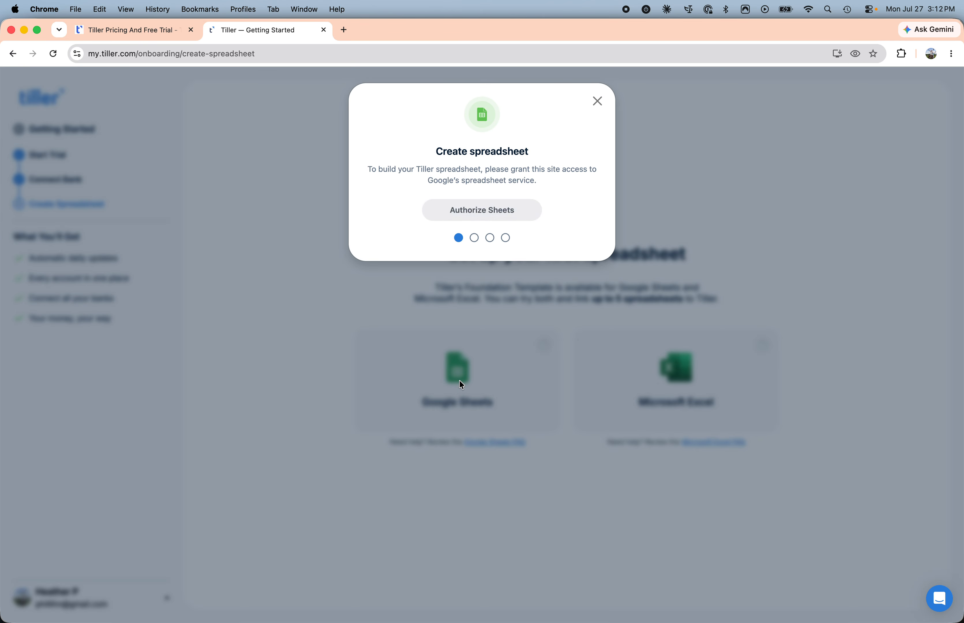
{"action": "left_click", "coordinate": [470, 210]}
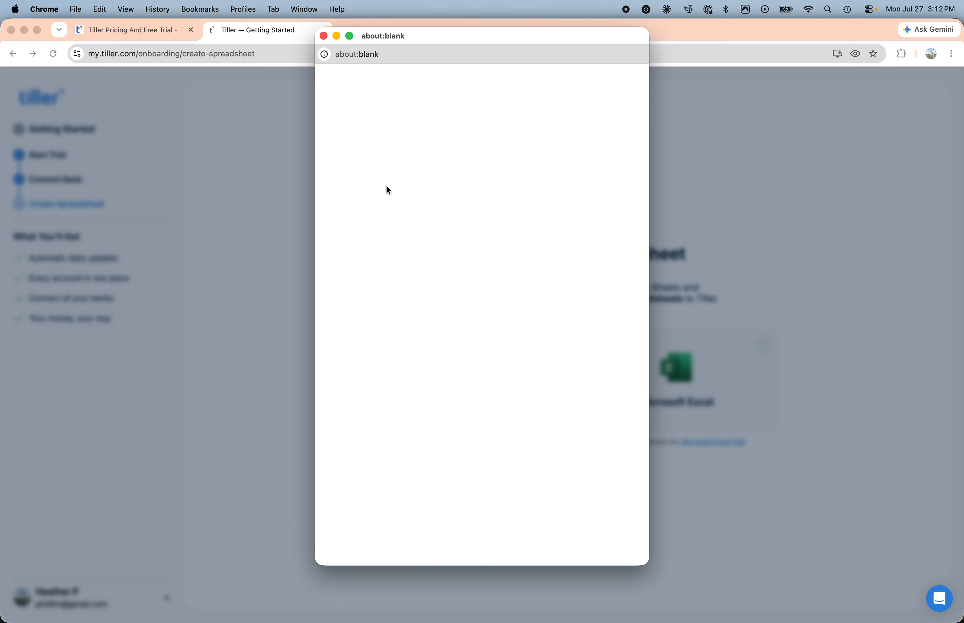
{"action": "left_click", "coordinate": [554, 470]}
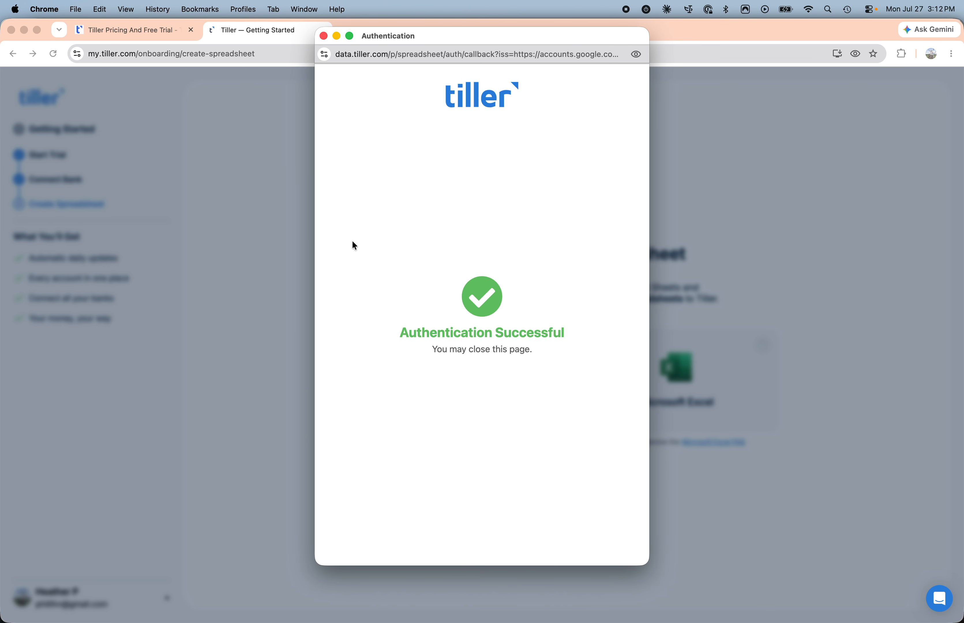
{"action": "left_click", "coordinate": [324, 36]}
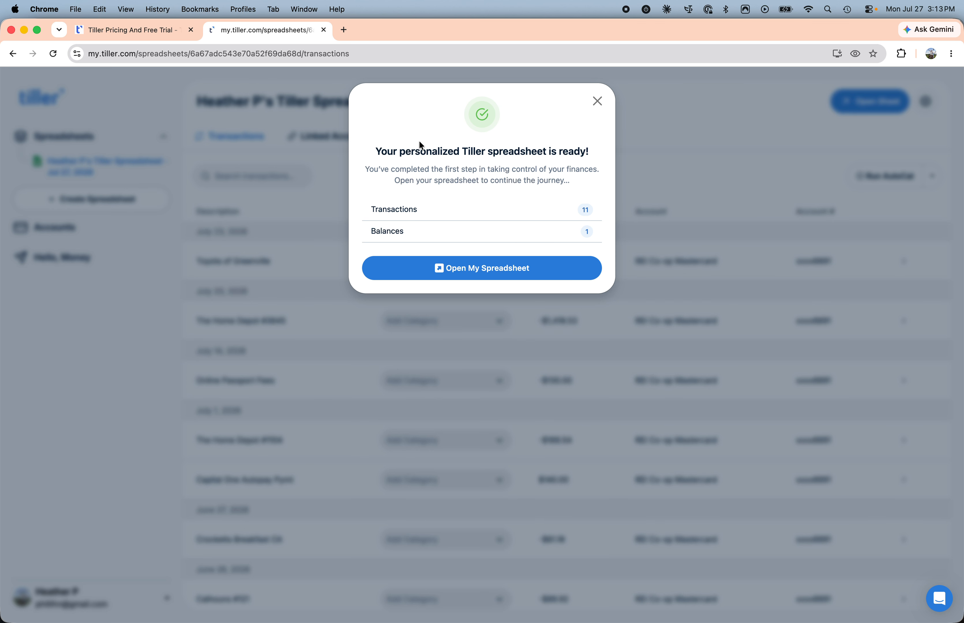
{"action": "left_click", "coordinate": [472, 268]}
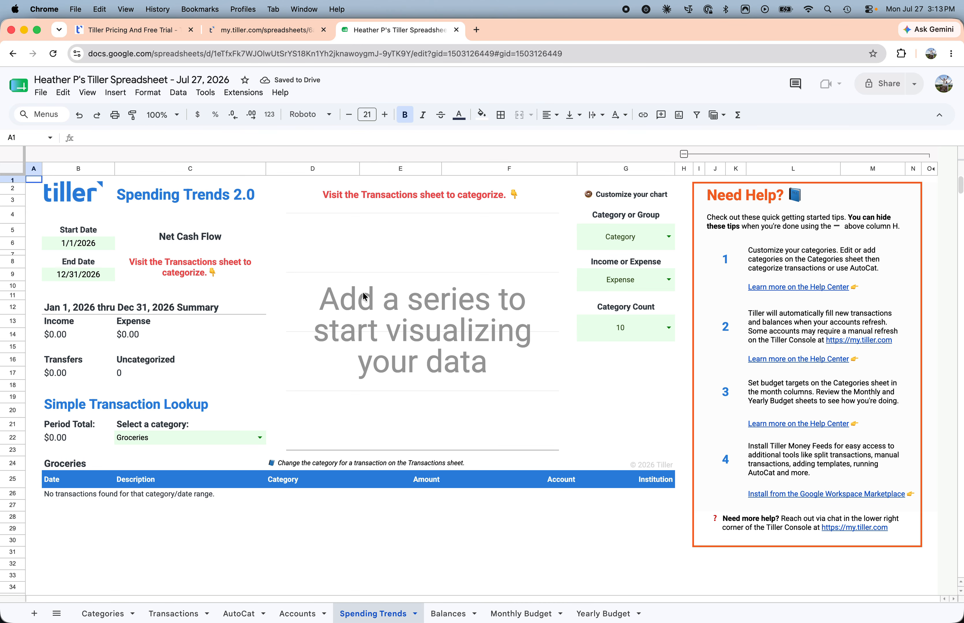
{"action": "left_click", "coordinate": [169, 606]}
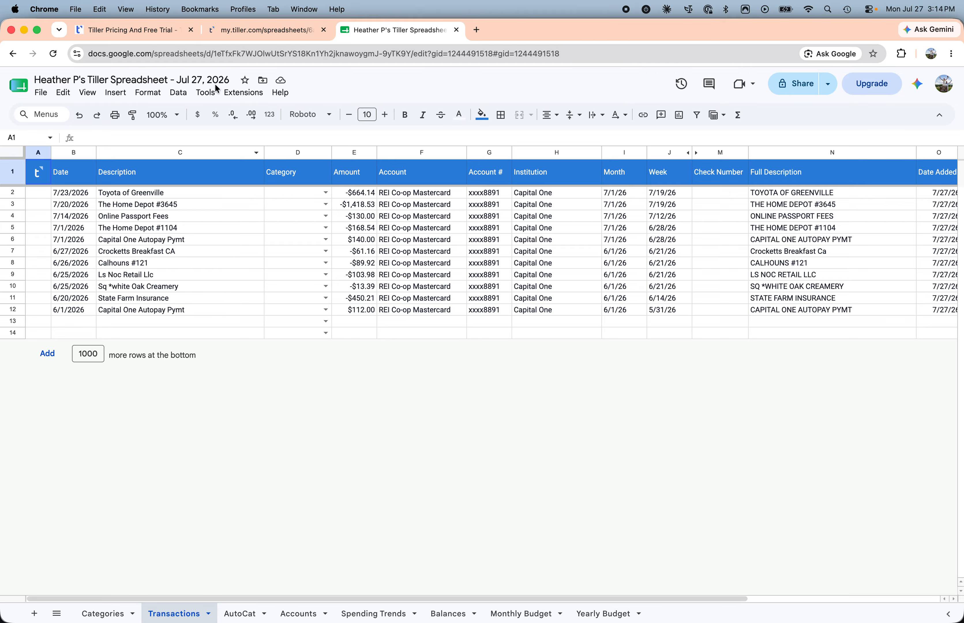
Step: On the Tiller console's Accounts page, review the ways to add another account, including the backup data partner and the manual account form
{"action": "left_click", "coordinate": [229, 30]}
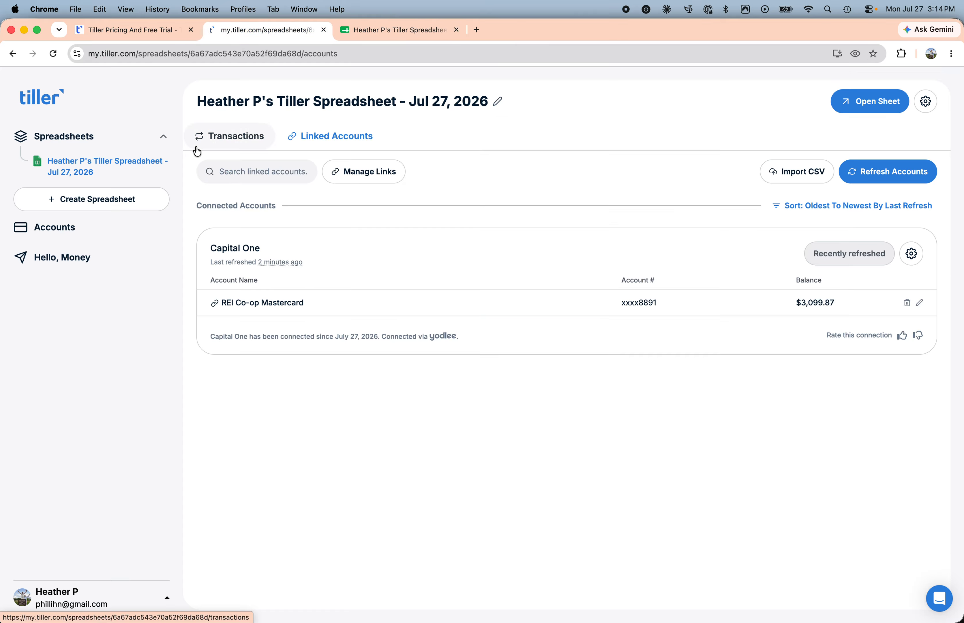
{"action": "left_click", "coordinate": [66, 232]}
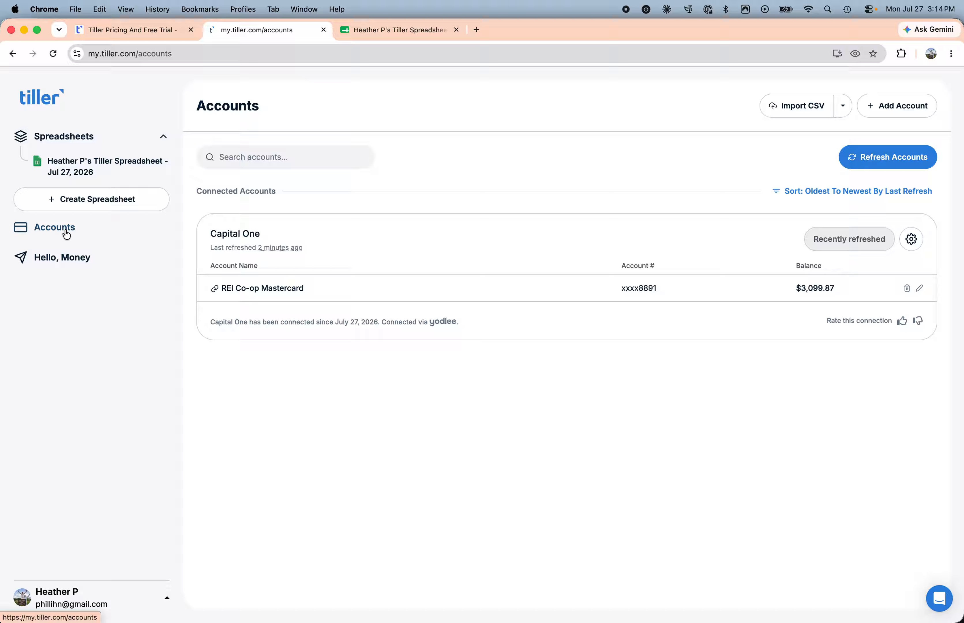
{"action": "left_click", "coordinate": [888, 113]}
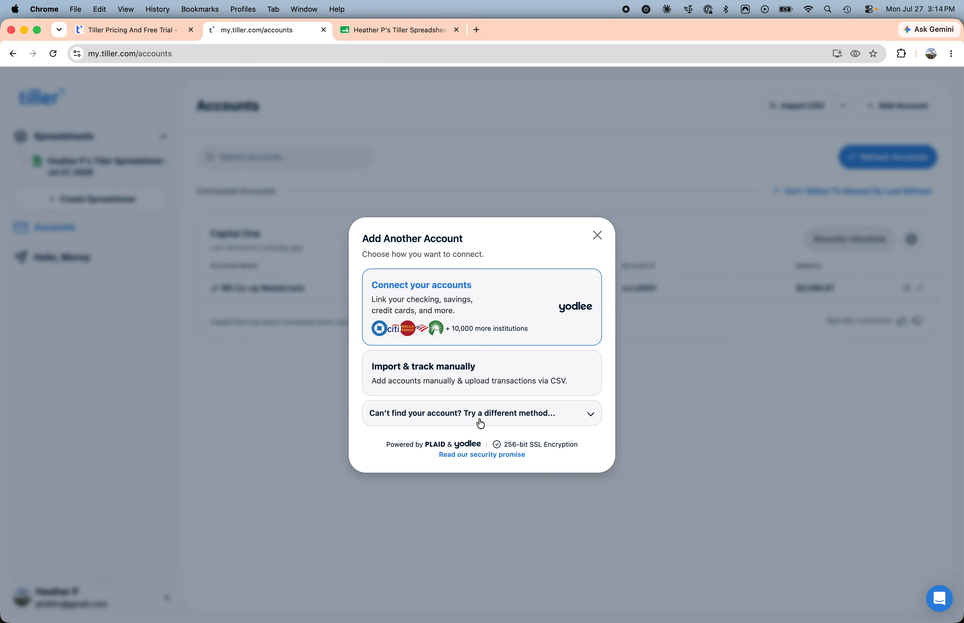
{"action": "left_click", "coordinate": [468, 421]}
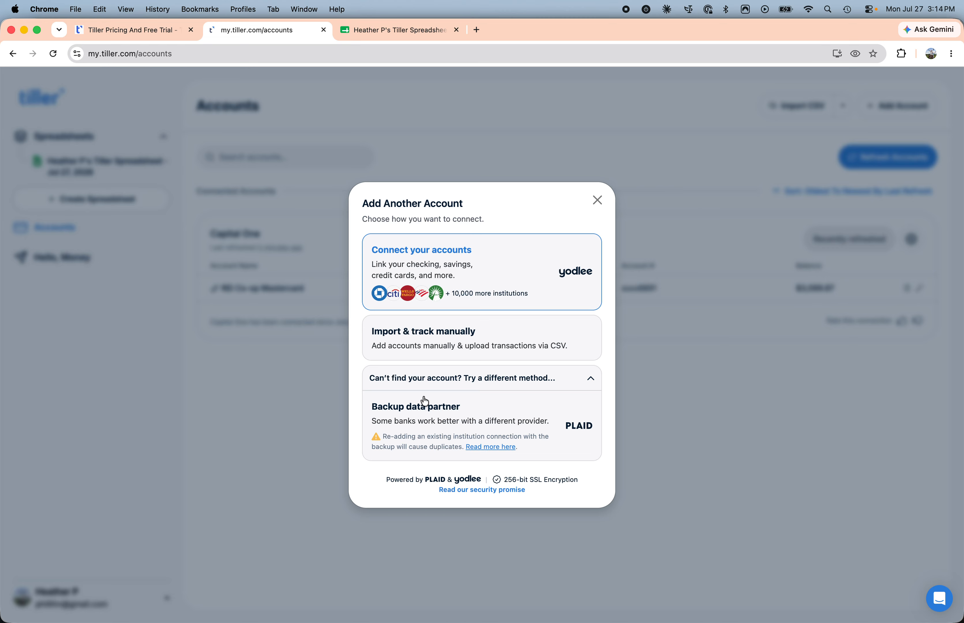
{"action": "left_click", "coordinate": [441, 337]}
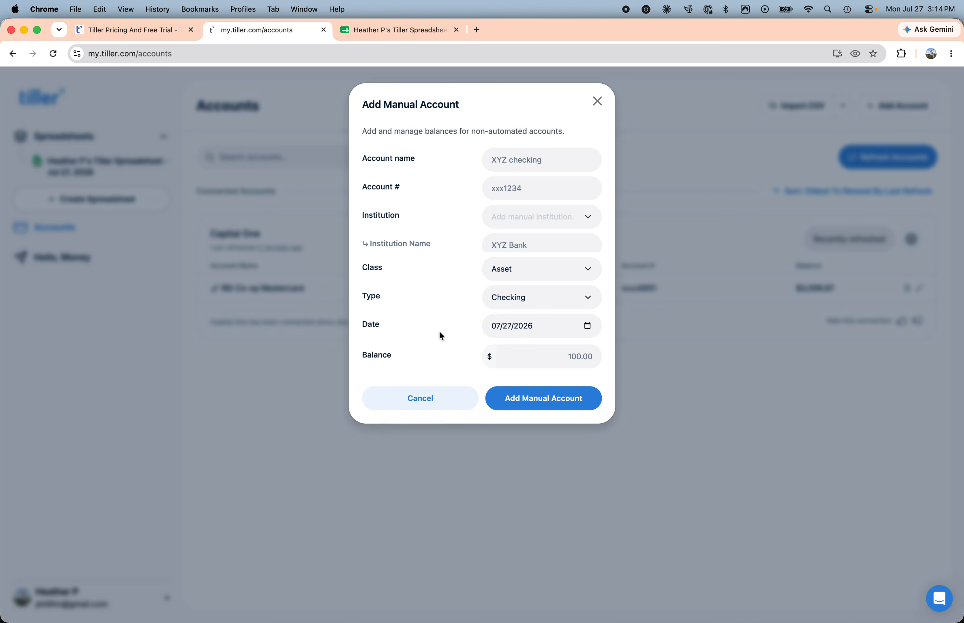
{"action": "left_click", "coordinate": [598, 102]}
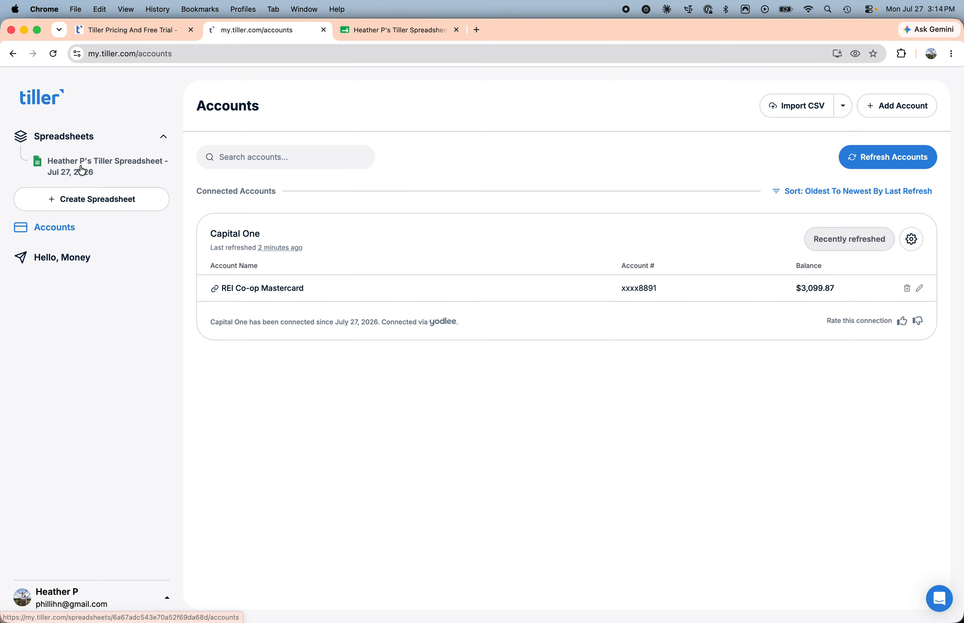
Step: In the Tiller console's transactions for the spreadsheet, assign the Transportation category to the Toyota of Greenville transaction
{"action": "left_click", "coordinate": [83, 162]}
{"action": "left_click", "coordinate": [243, 147]}
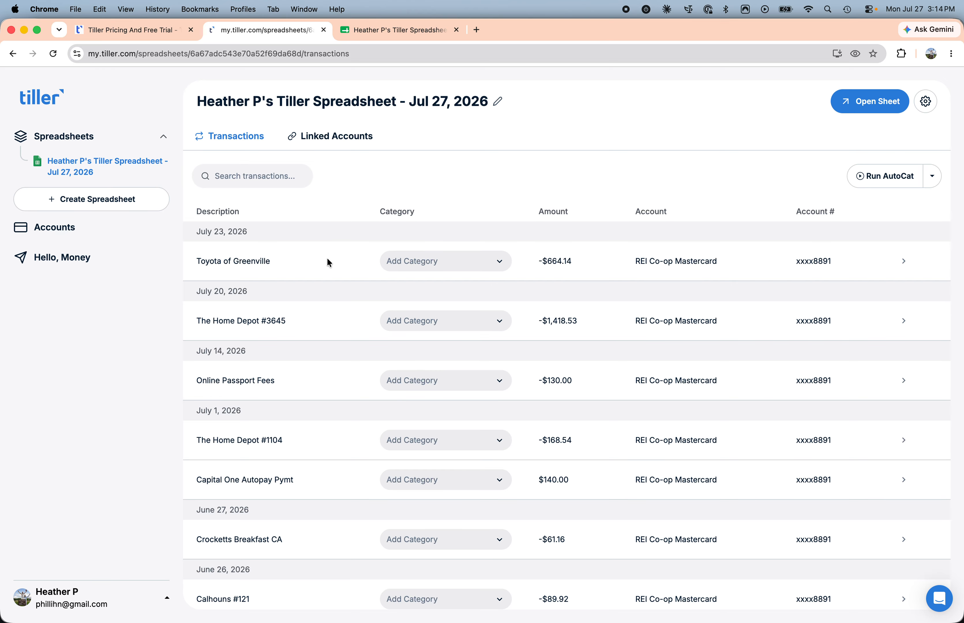
{"action": "left_click", "coordinate": [415, 261]}
{"action": "left_click", "coordinate": [766, 209]}
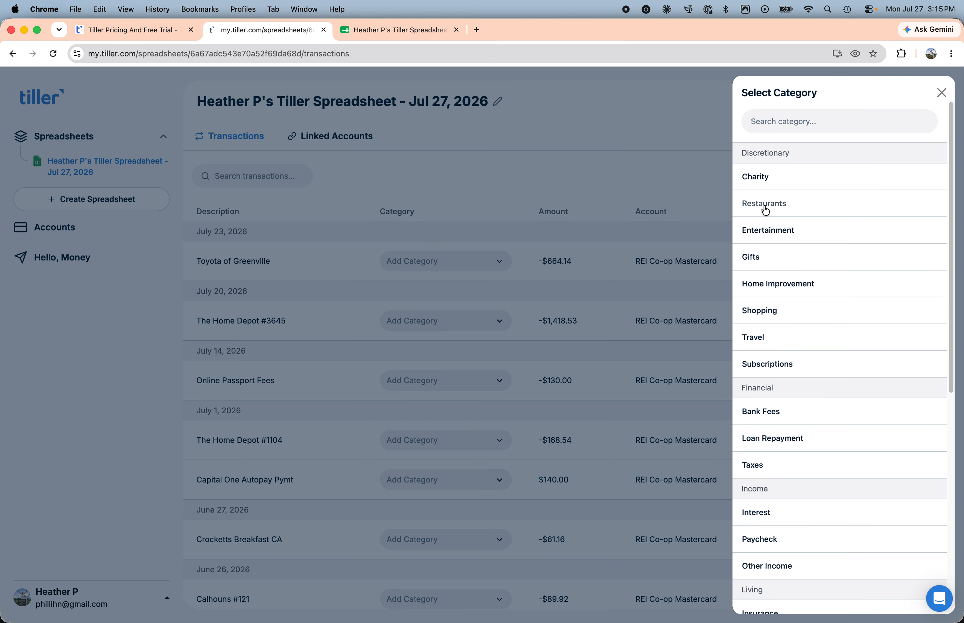
{"action": "left_click", "coordinate": [770, 123]}
{"action": "type", "text": "trans"}
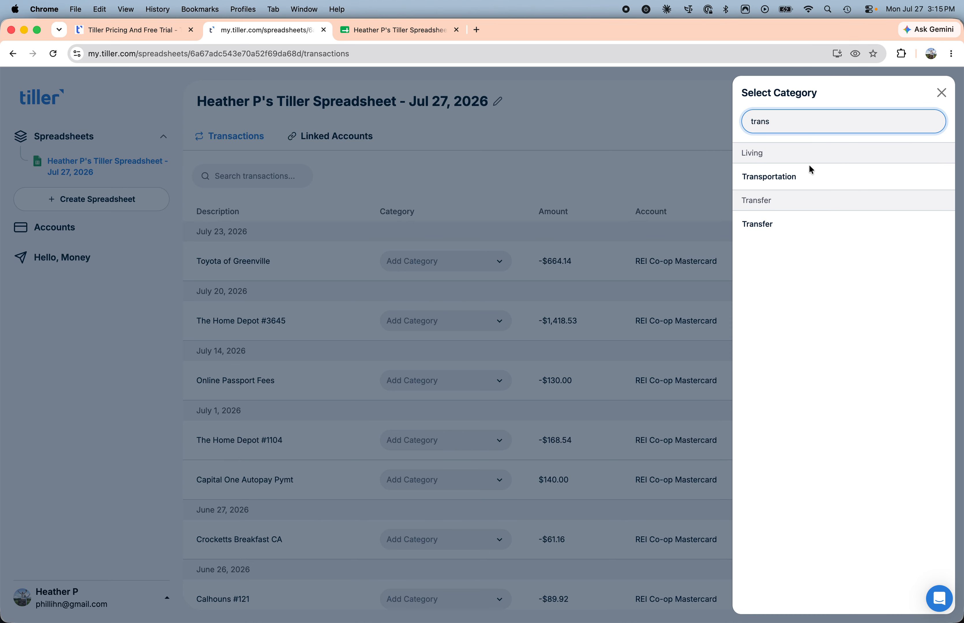
{"action": "left_click", "coordinate": [793, 177]}
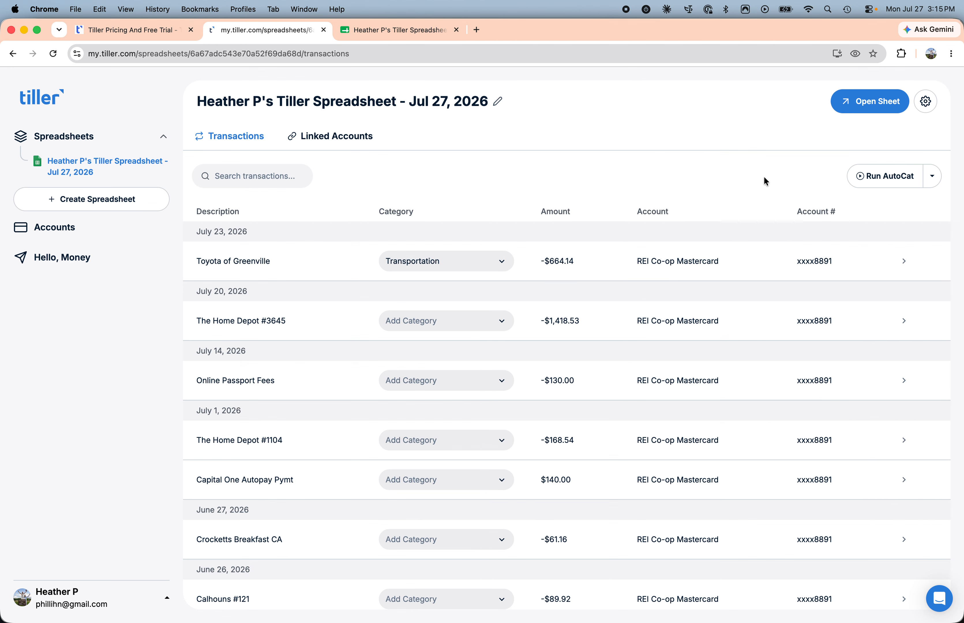
Step: Switch to the Google Sheets spreadsheet and set the category of The Home Depot #3645 transaction to Home Improvement
{"action": "left_click", "coordinate": [379, 30]}
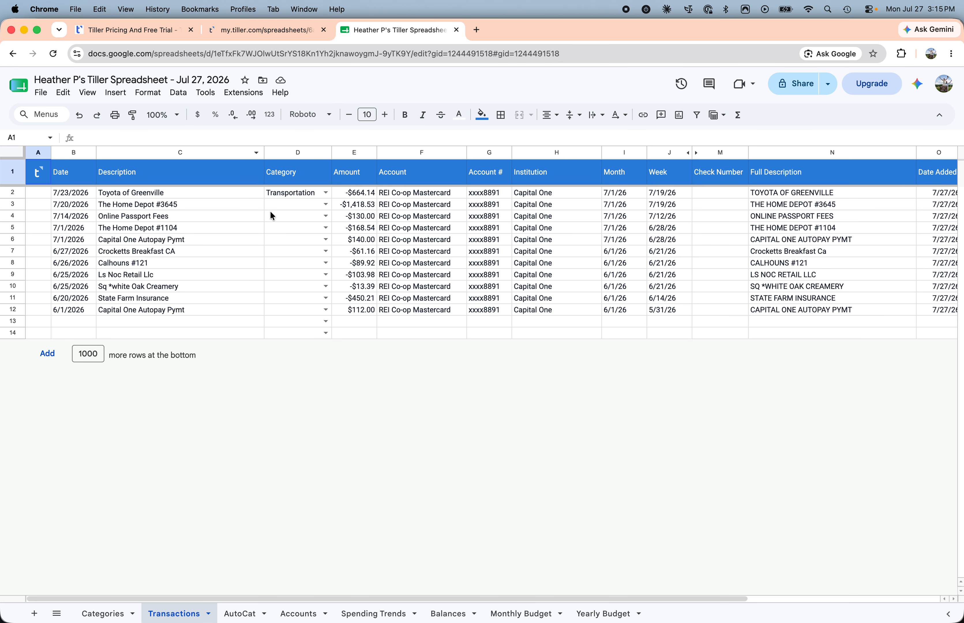
{"action": "left_click", "coordinate": [271, 207]}
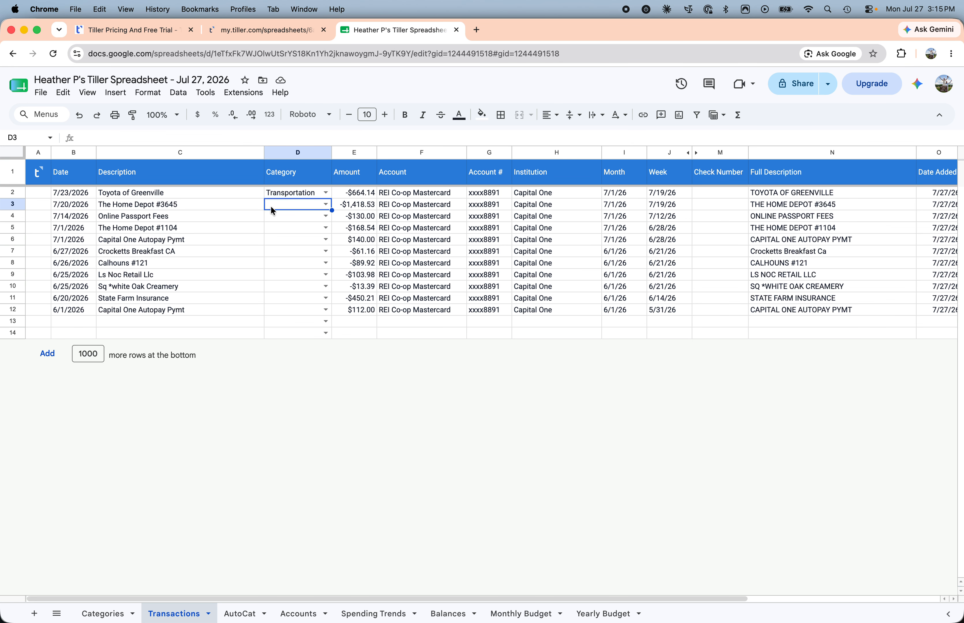
{"action": "type", "text": "home"}
{"action": "left_click", "coordinate": [315, 219]}
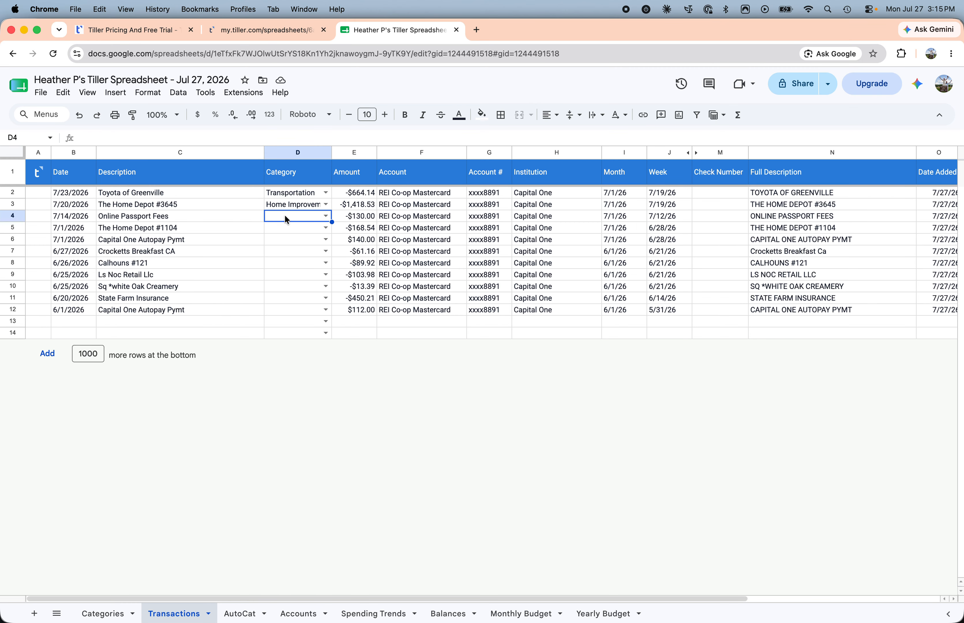
Step: Examine the category choices for the Online Passport Fees transaction and the categories, groups and types on the Categories sheet
{"action": "left_click", "coordinate": [325, 218]}
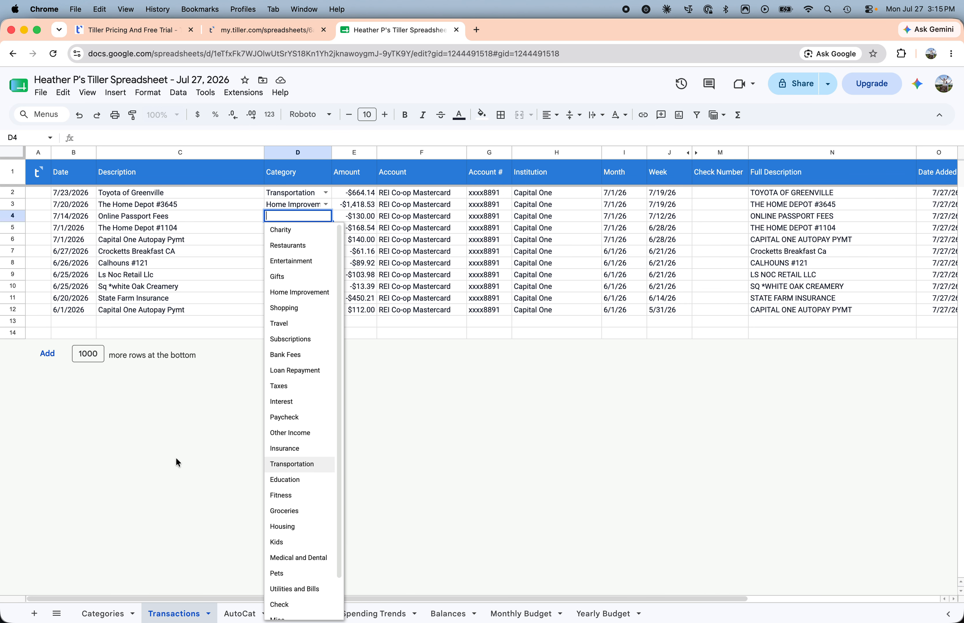
{"action": "left_click", "coordinate": [175, 278]}
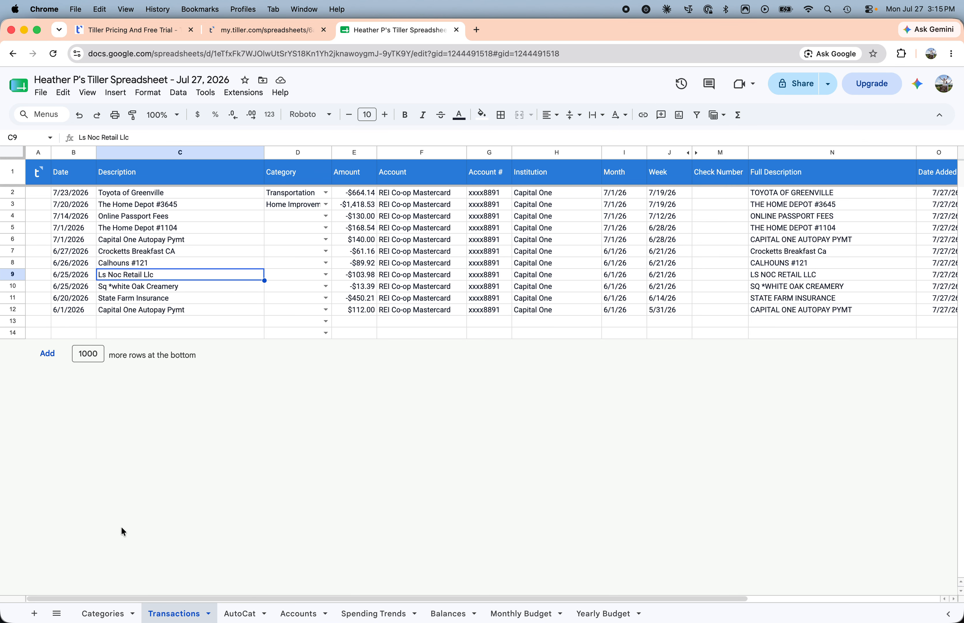
{"action": "left_click", "coordinate": [107, 614]}
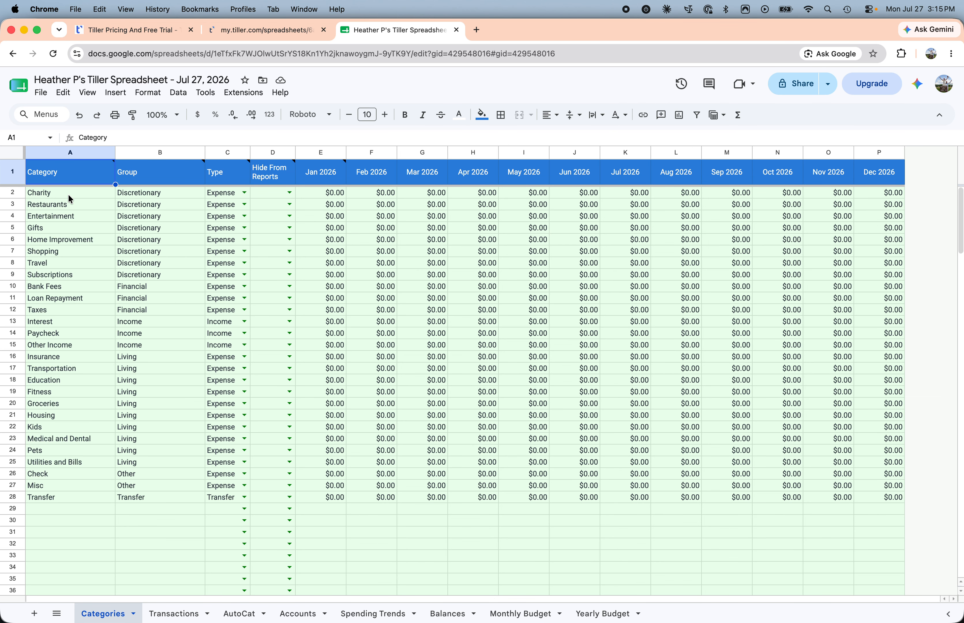
{"action": "left_click_drag", "start_coordinate": [67, 193], "coordinate": [53, 500]}
{"action": "left_click", "coordinate": [57, 521]}
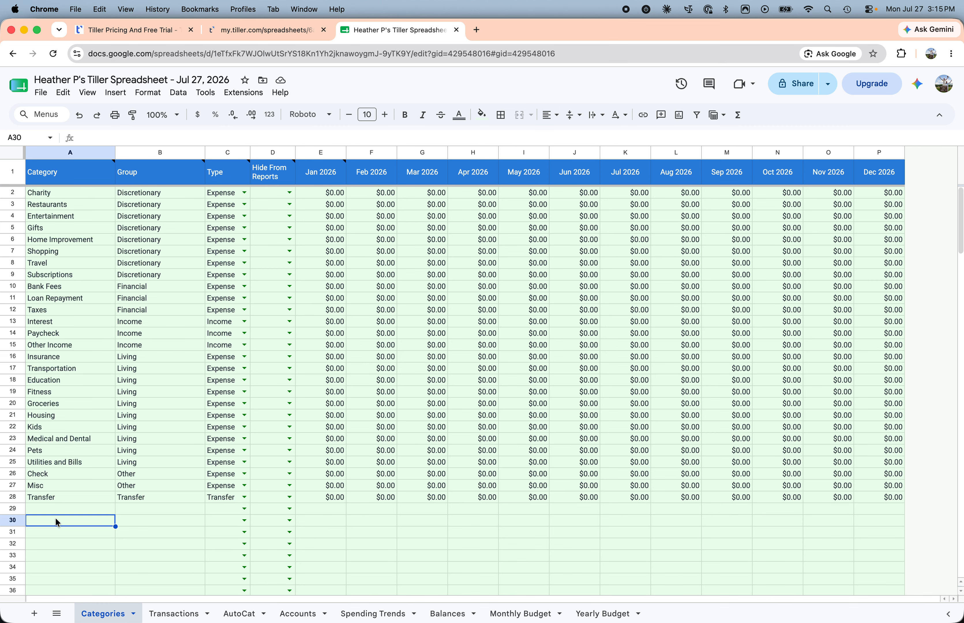
{"action": "left_click_drag", "start_coordinate": [152, 195], "coordinate": [135, 507]}
{"action": "left_click", "coordinate": [212, 442]}
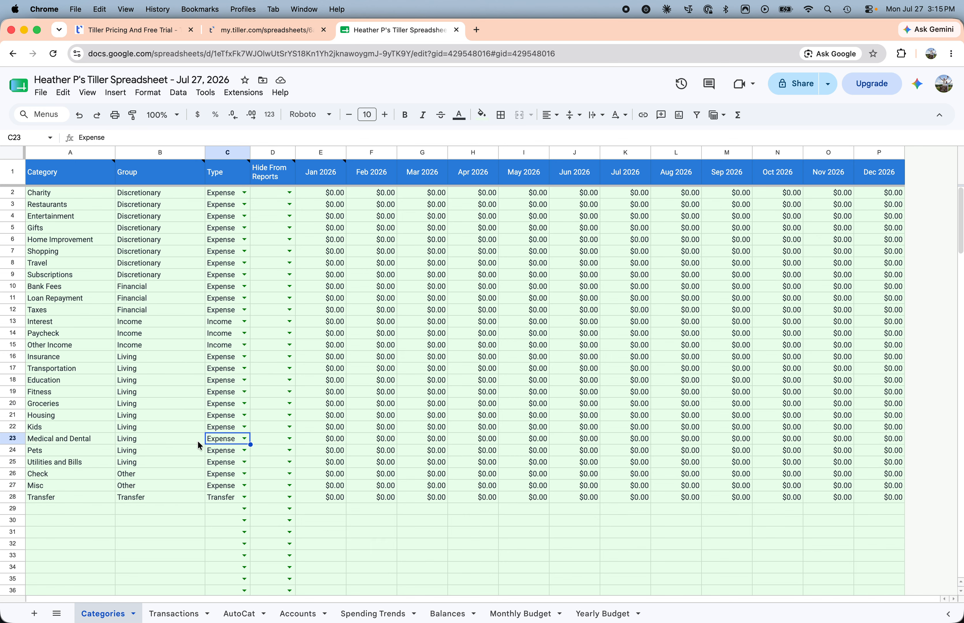
{"action": "left_click_drag", "start_coordinate": [142, 365], "coordinate": [144, 467]}
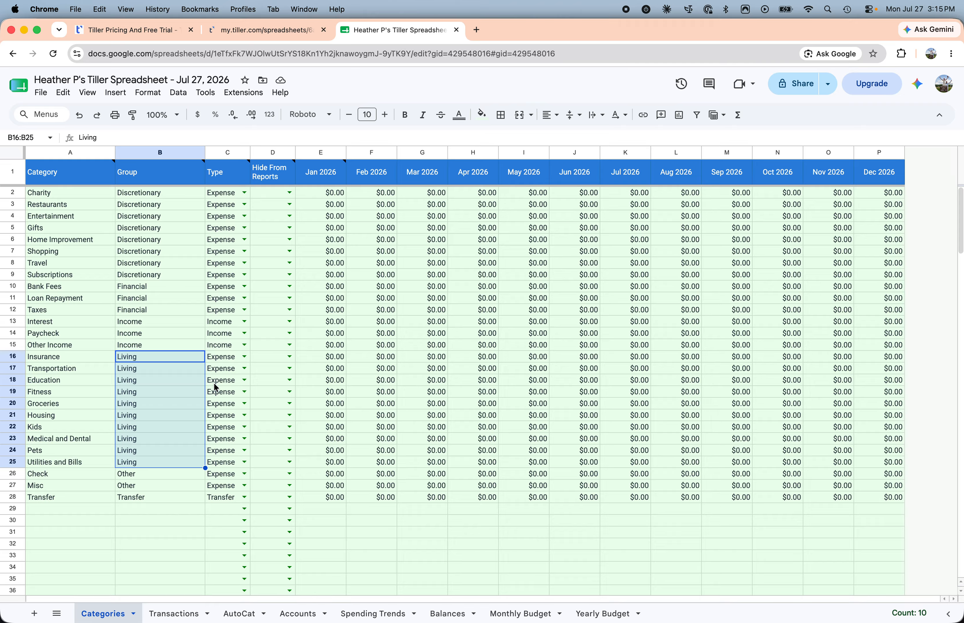
{"action": "left_click", "coordinate": [245, 357]}
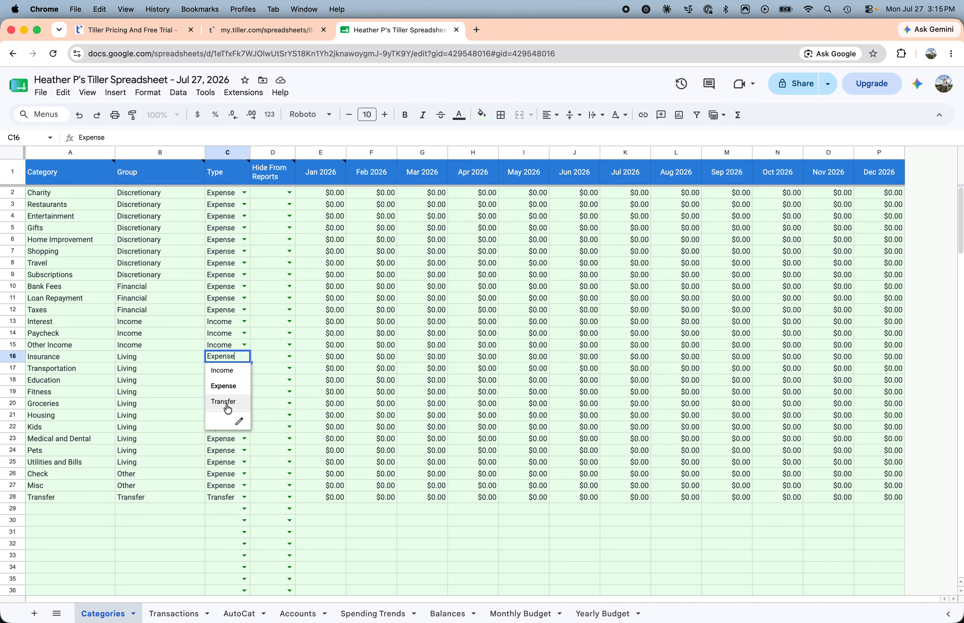
{"action": "left_click", "coordinate": [76, 379]}
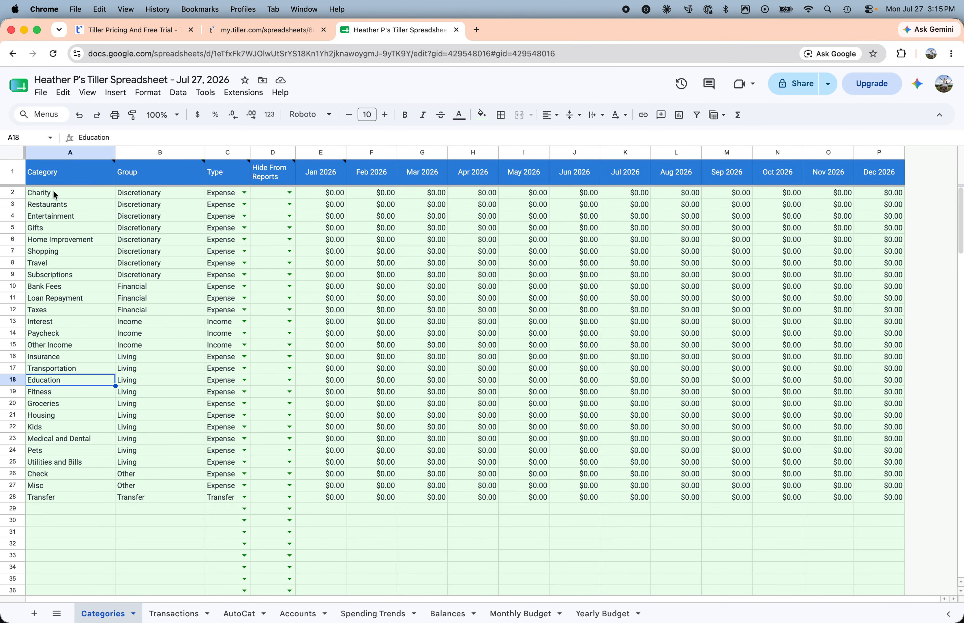
{"action": "left_click_drag", "start_coordinate": [54, 191], "coordinate": [66, 538]}
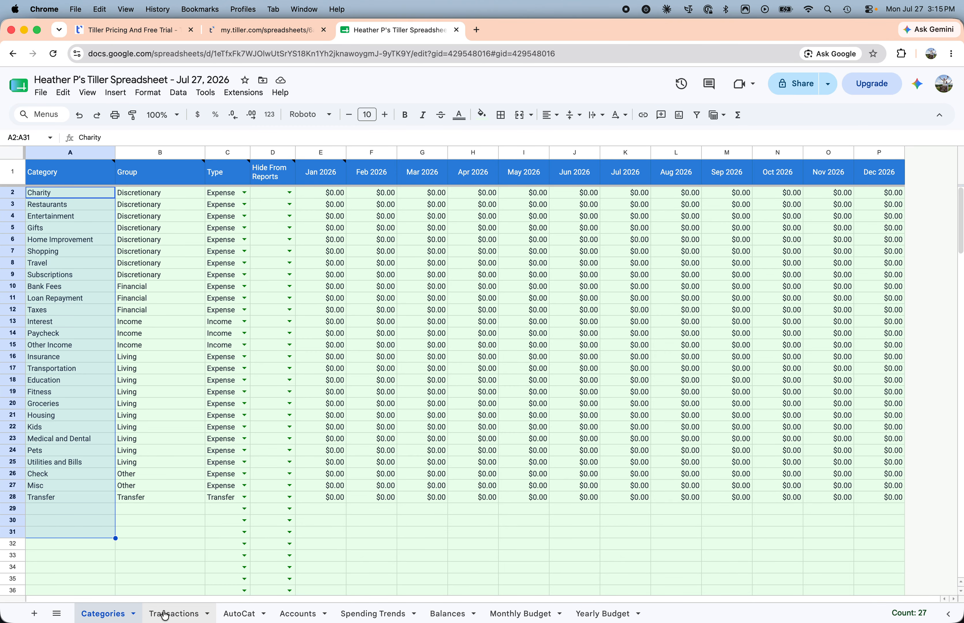
Step: Return to the Transactions sheet and select the empty category cell of Online Passport Fees
{"action": "left_click", "coordinate": [165, 614]}
{"action": "left_click", "coordinate": [238, 216]}
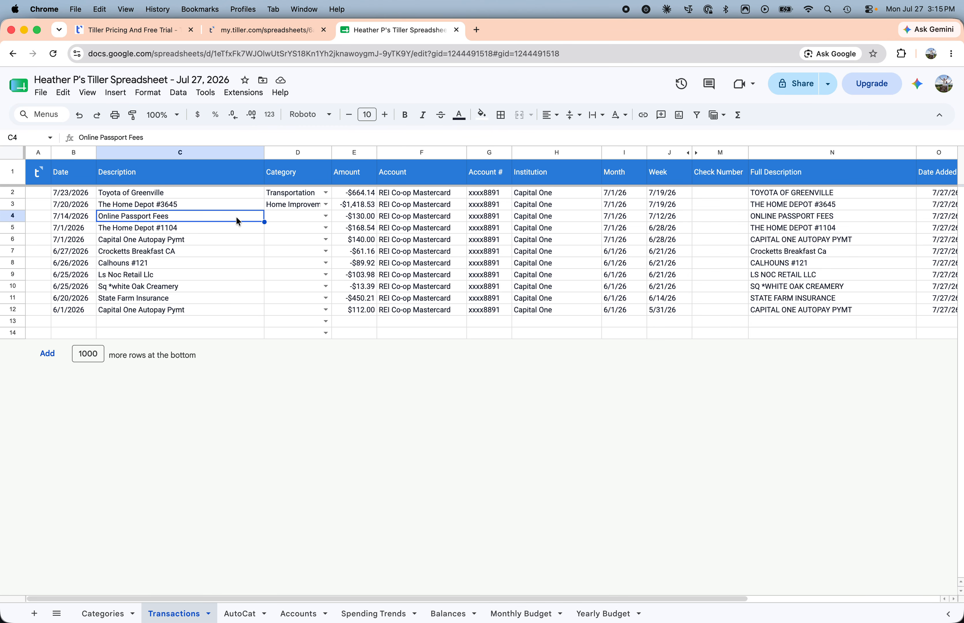
{"action": "left_click", "coordinate": [296, 215]}
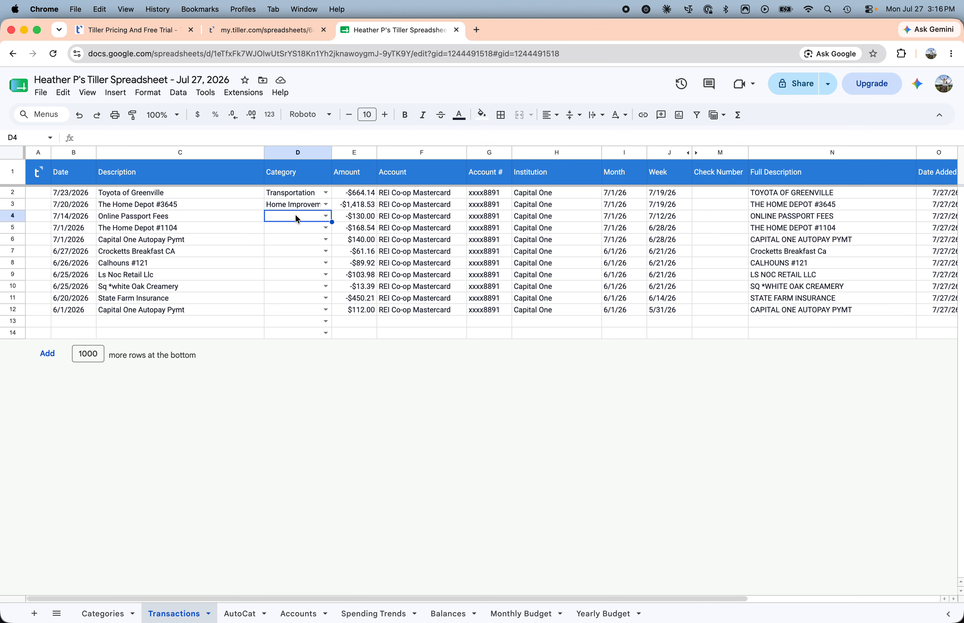
Step: Switch to the Tiller console and enable AI Suggest and Auto Run On Fill in the AutoCat settings
{"action": "left_click", "coordinate": [251, 30]}
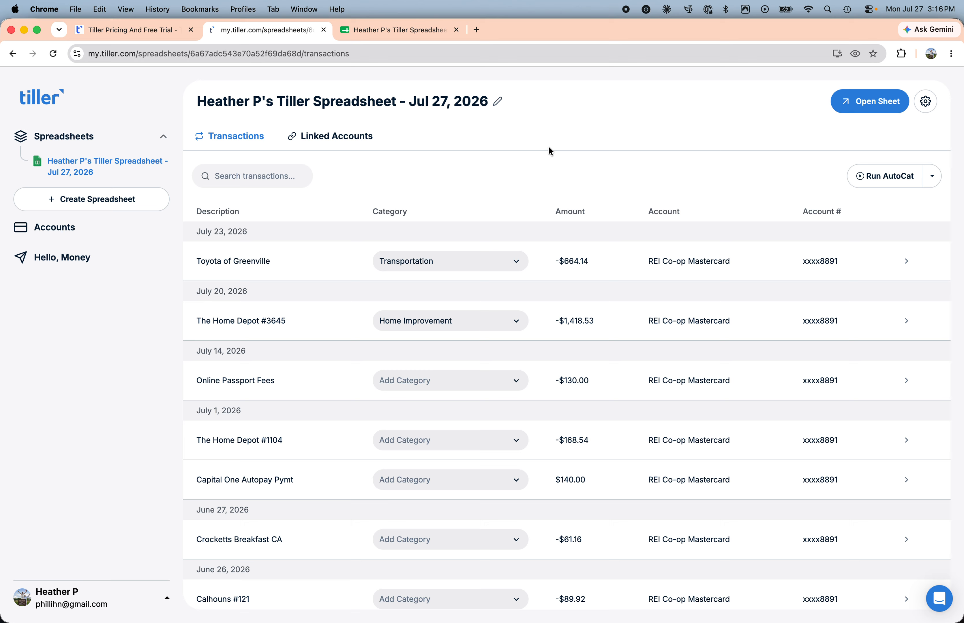
{"action": "left_click", "coordinate": [933, 183]}
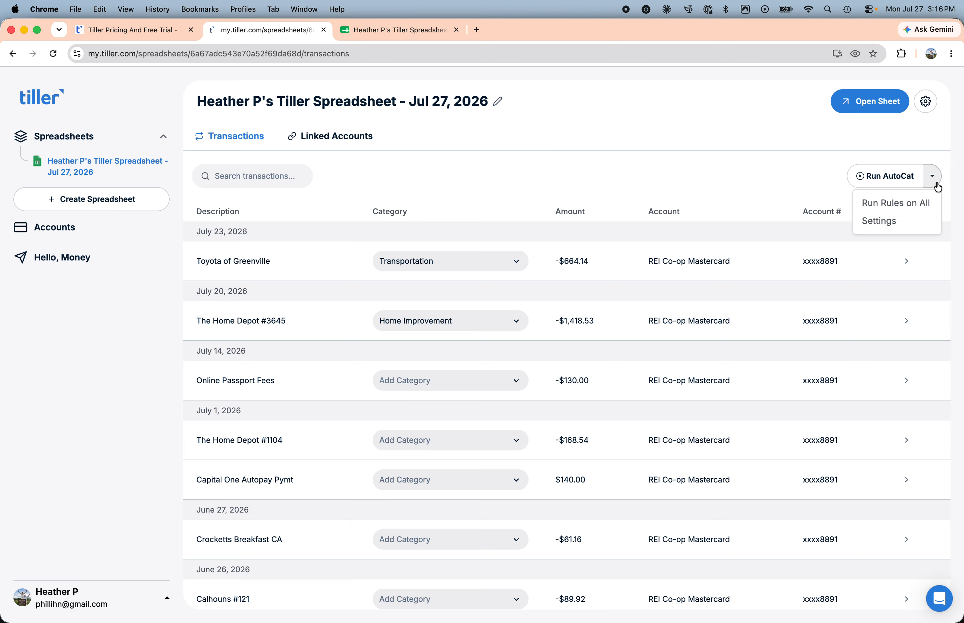
{"action": "left_click", "coordinate": [886, 223]}
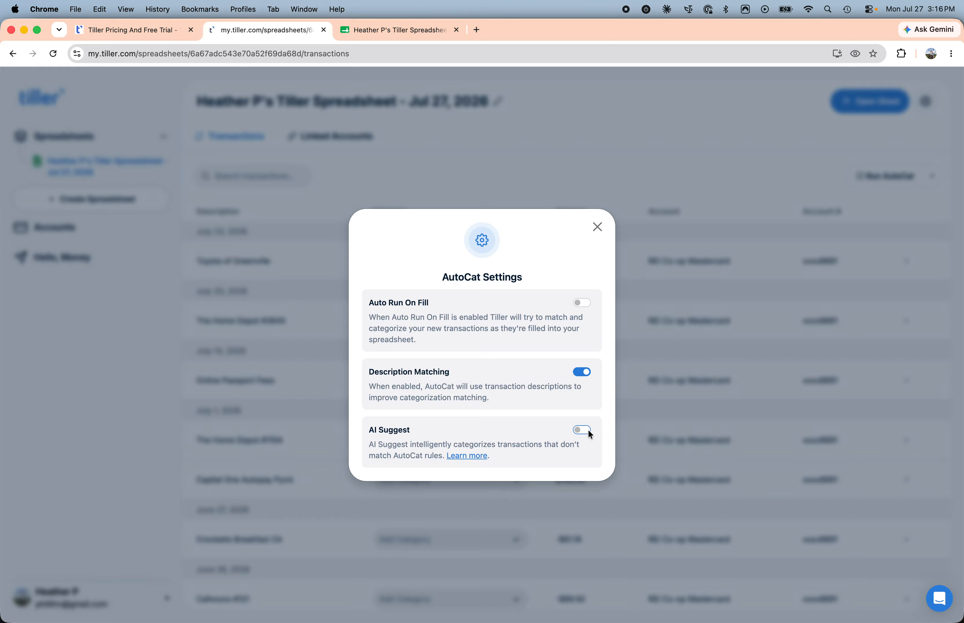
{"action": "left_click", "coordinate": [586, 430]}
{"action": "left_click", "coordinate": [586, 303]}
{"action": "left_click", "coordinate": [598, 228]}
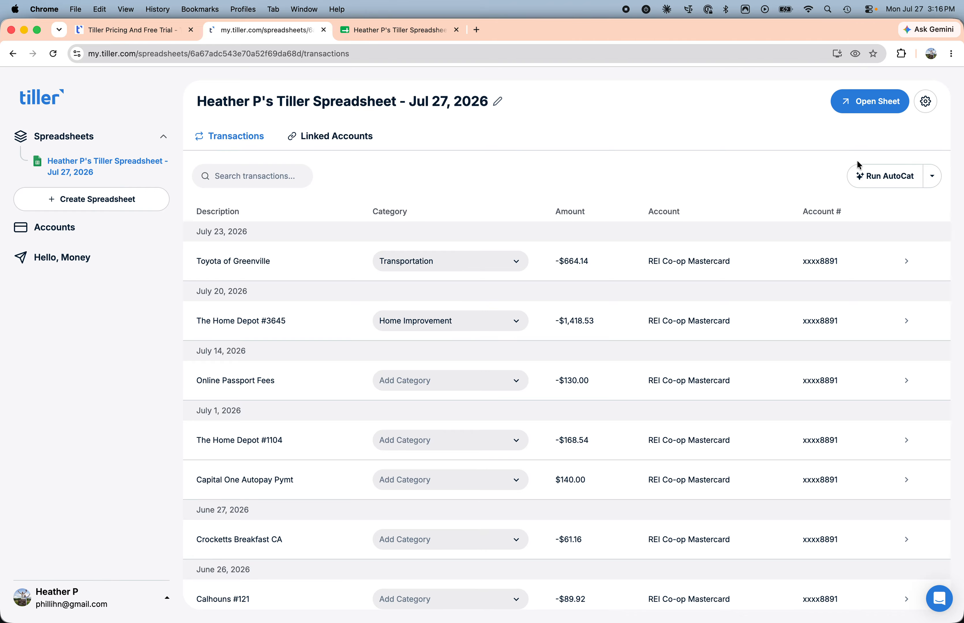
Step: Run AutoCat on the transactions and review the assigned categories on the Google Sheets Transactions sheet
{"action": "left_click", "coordinate": [875, 176]}
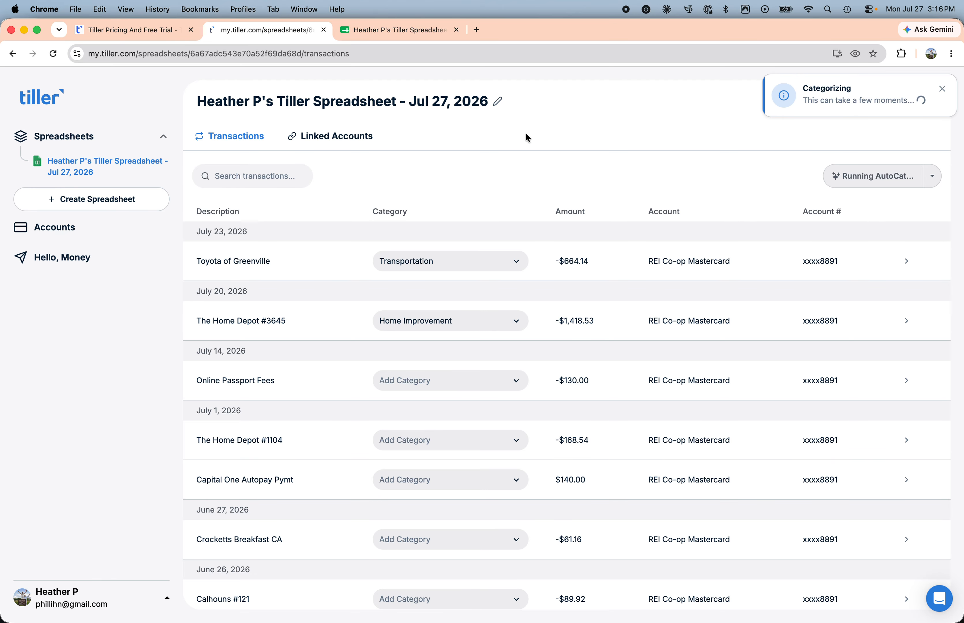
{"action": "left_click", "coordinate": [379, 32]}
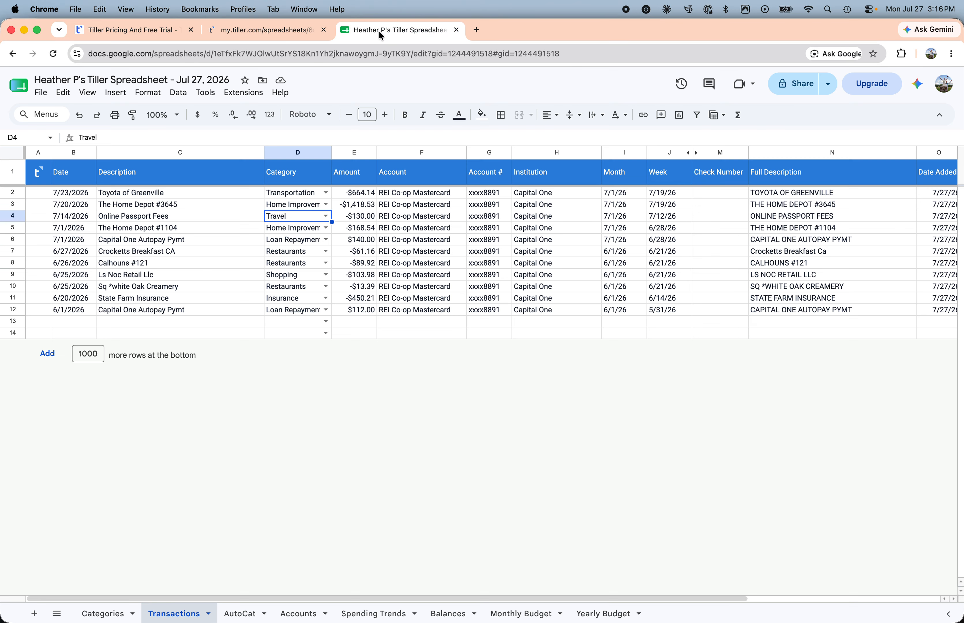
{"action": "left_click", "coordinate": [293, 243]}
{"action": "left_click_drag", "start_coordinate": [290, 193], "coordinate": [294, 325]}
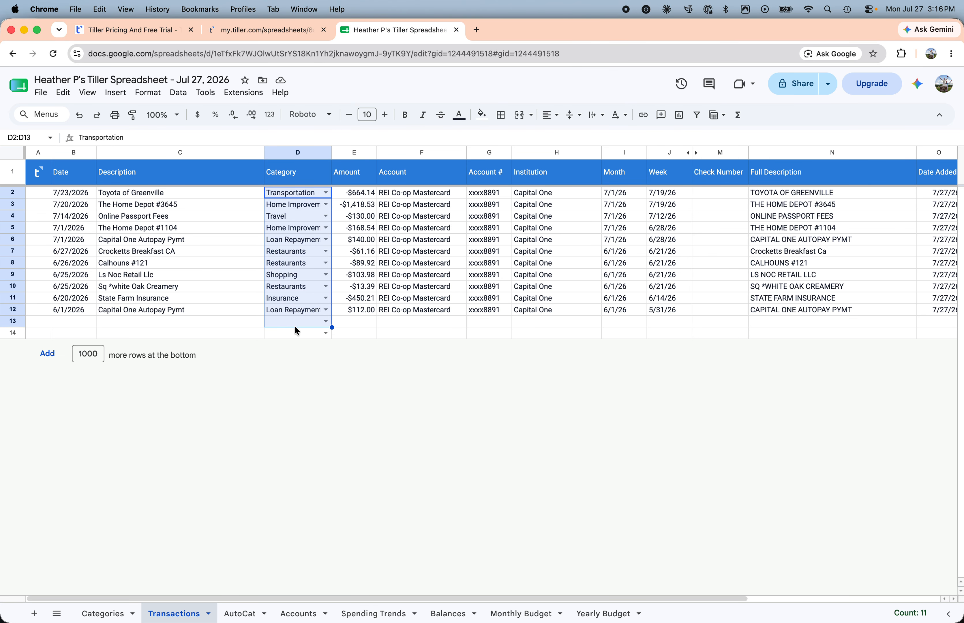
{"action": "left_click", "coordinate": [164, 268]}
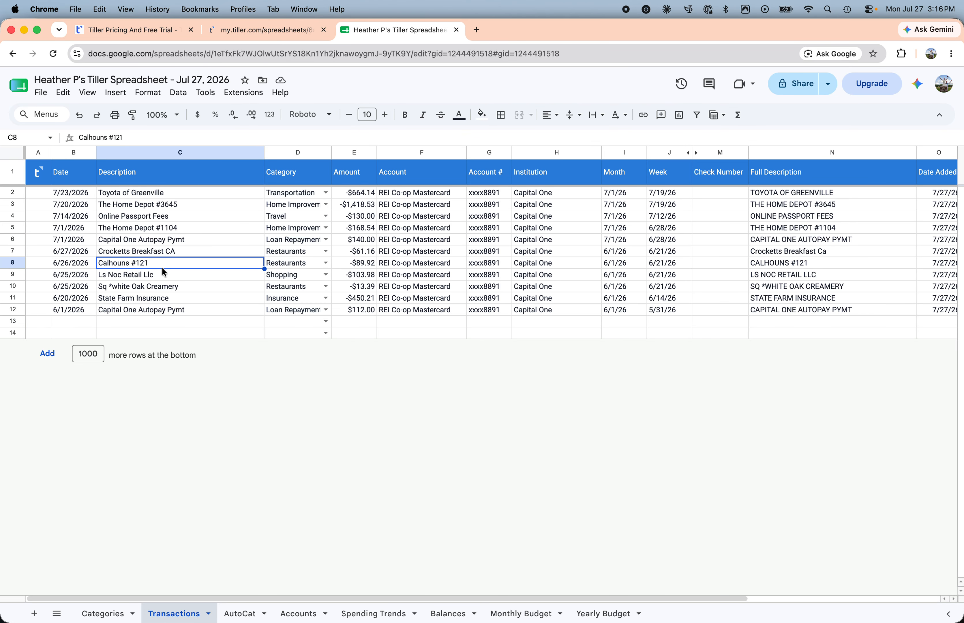
{"action": "left_click", "coordinate": [227, 39]}
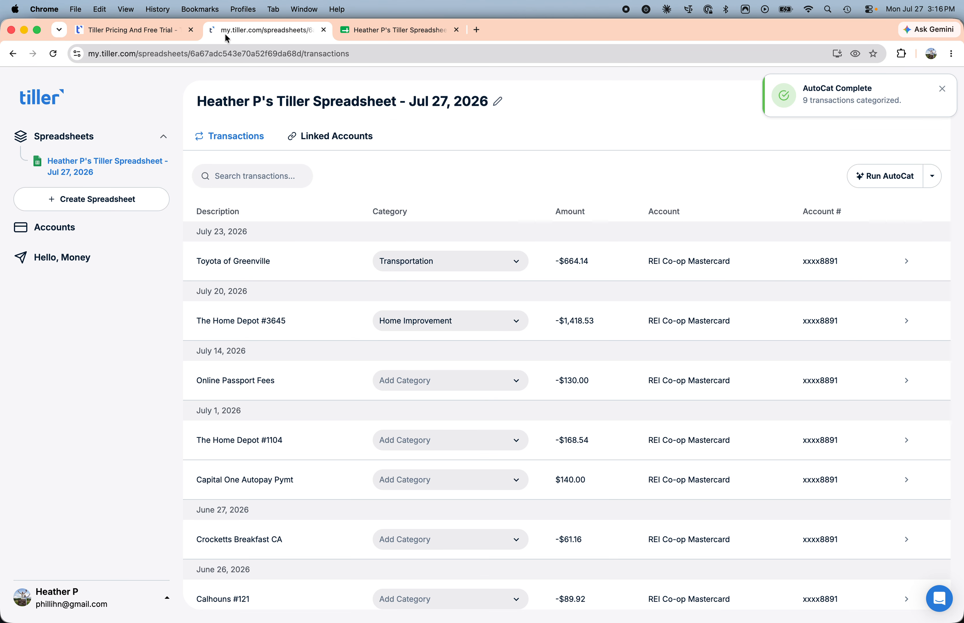
{"action": "left_click", "coordinate": [377, 29]}
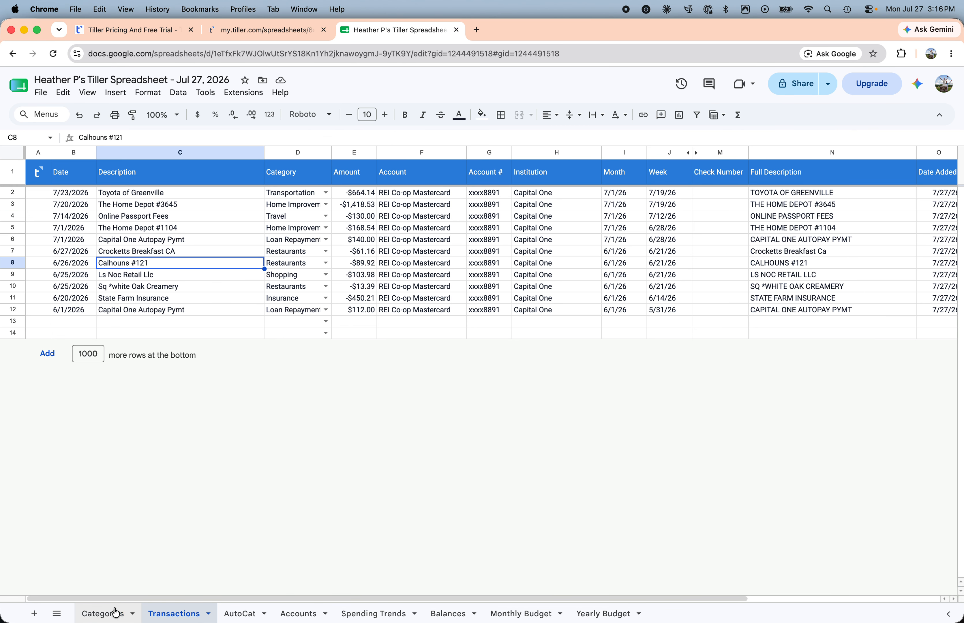
Step: On the Categories sheet, set the January 2026 budget for Groceries to 300
{"action": "left_click", "coordinate": [107, 614]}
{"action": "left_click", "coordinate": [314, 194]}
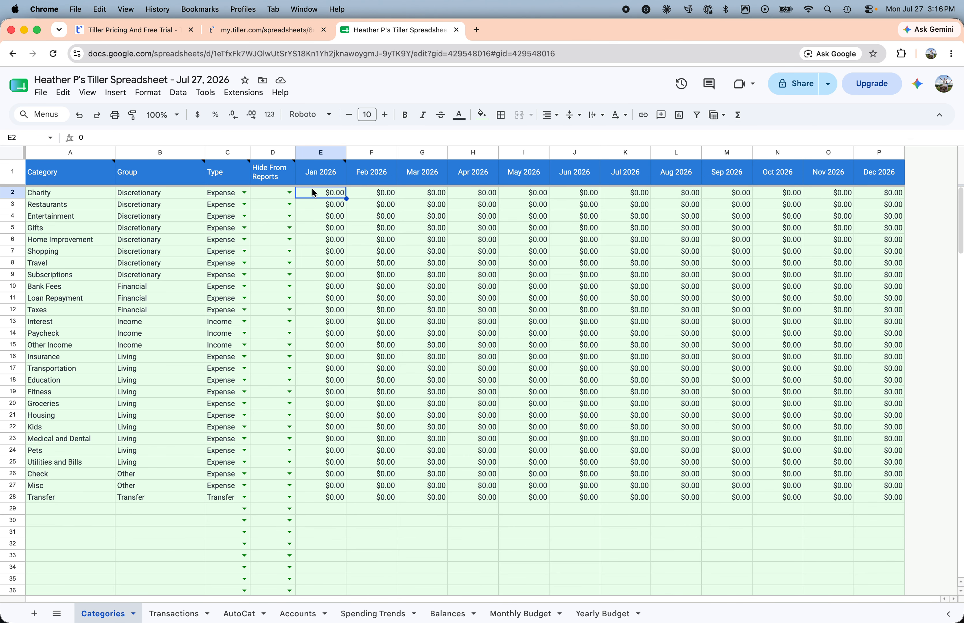
{"action": "left_click_drag", "start_coordinate": [314, 191], "coordinate": [322, 539]}
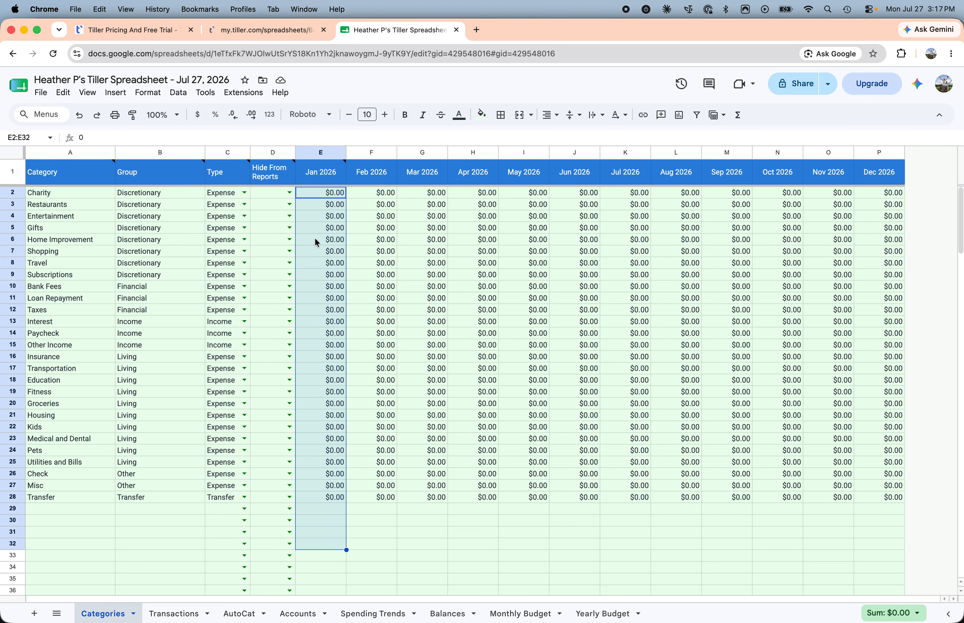
{"action": "left_click", "coordinate": [321, 173]}
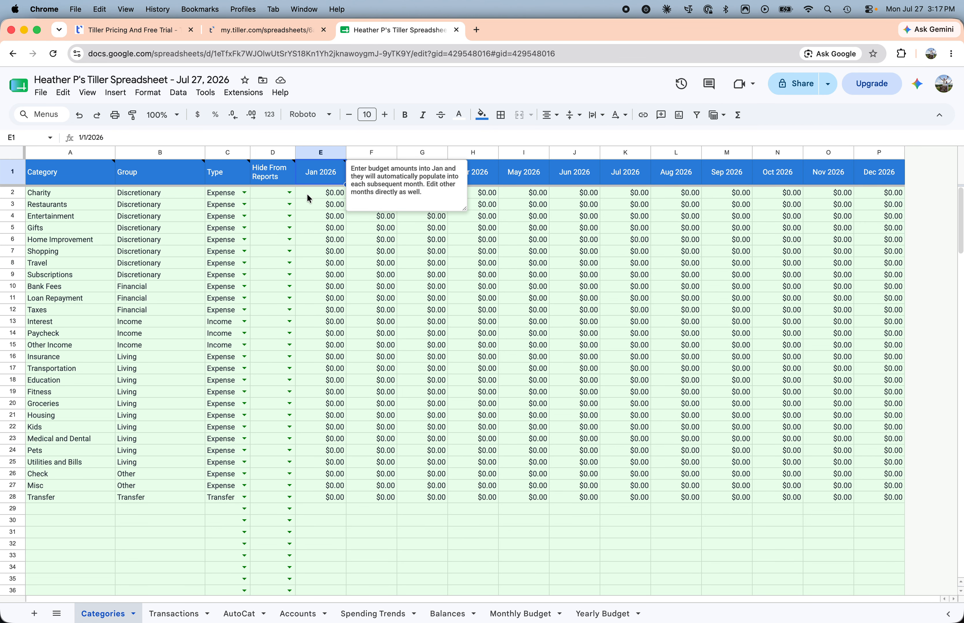
{"action": "left_click", "coordinate": [312, 403]}
{"action": "type", "text": "300"}
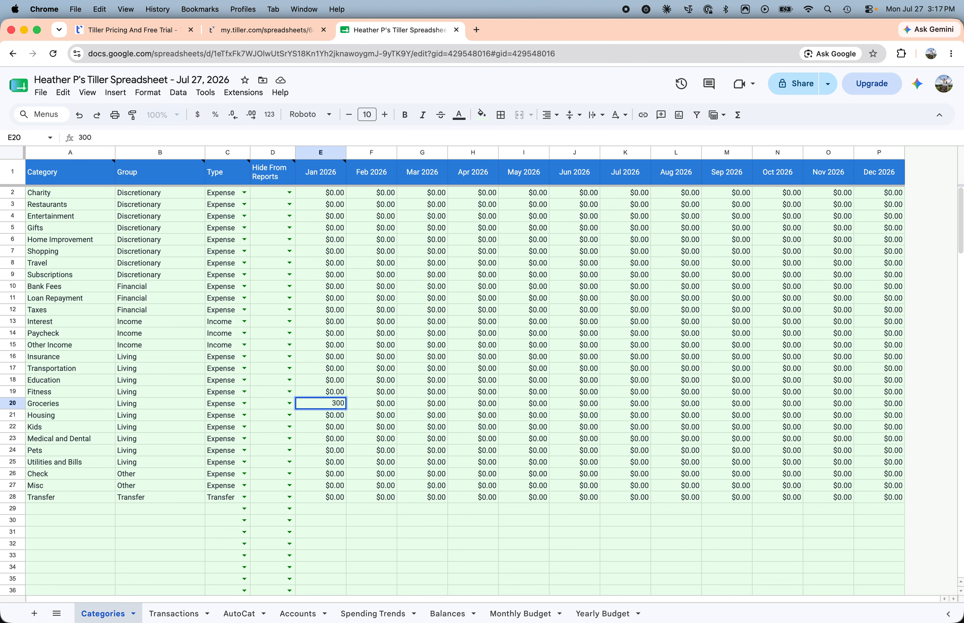
{"action": "key", "text": "Return"}
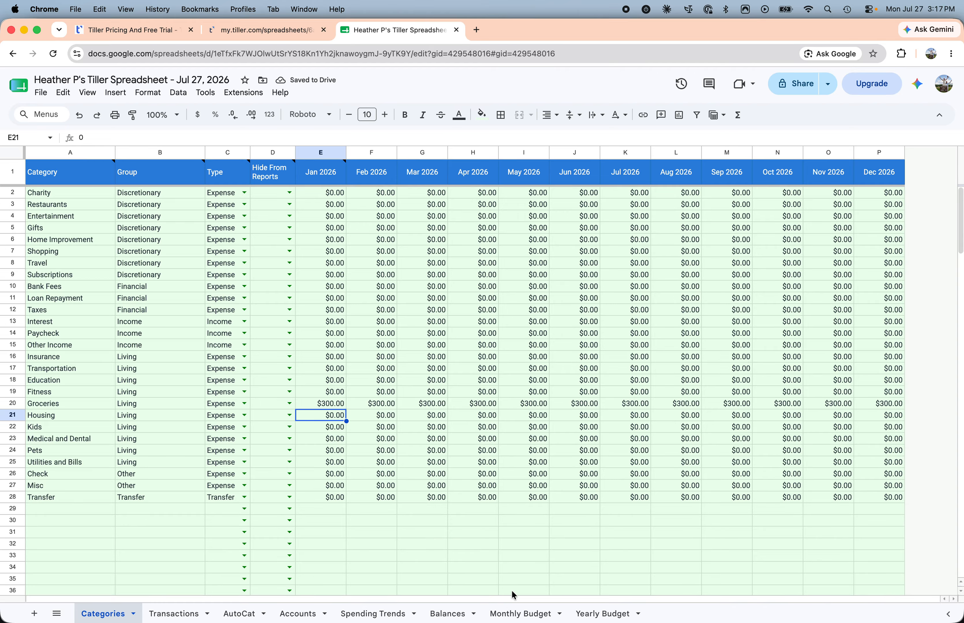
Step: Set the Monthly Budget sheet's month to July and examine the Groceries budget and the Home Improvement actual and available amounts
{"action": "left_click", "coordinate": [523, 613]}
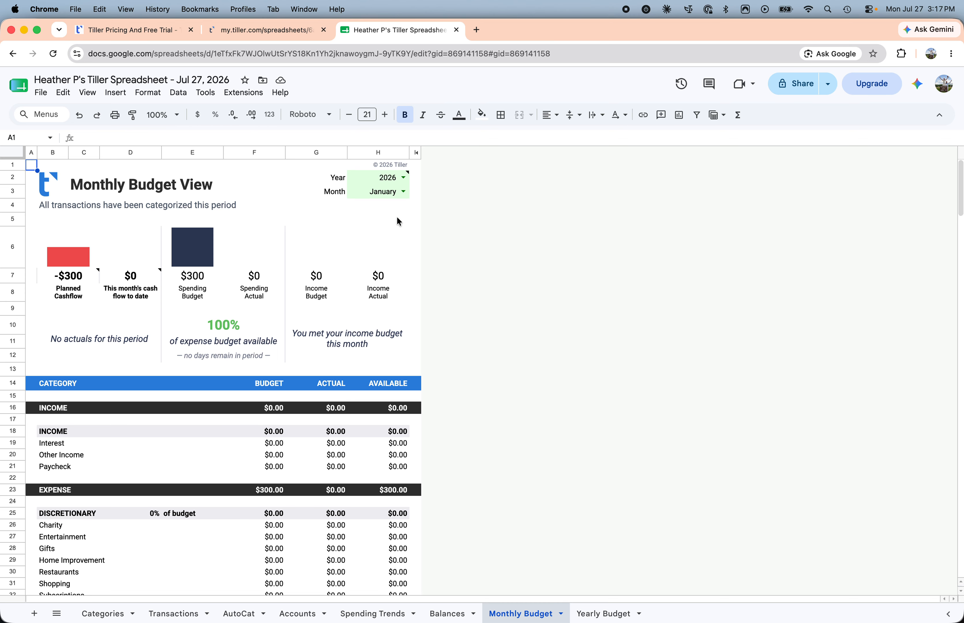
{"action": "left_click", "coordinate": [407, 193]}
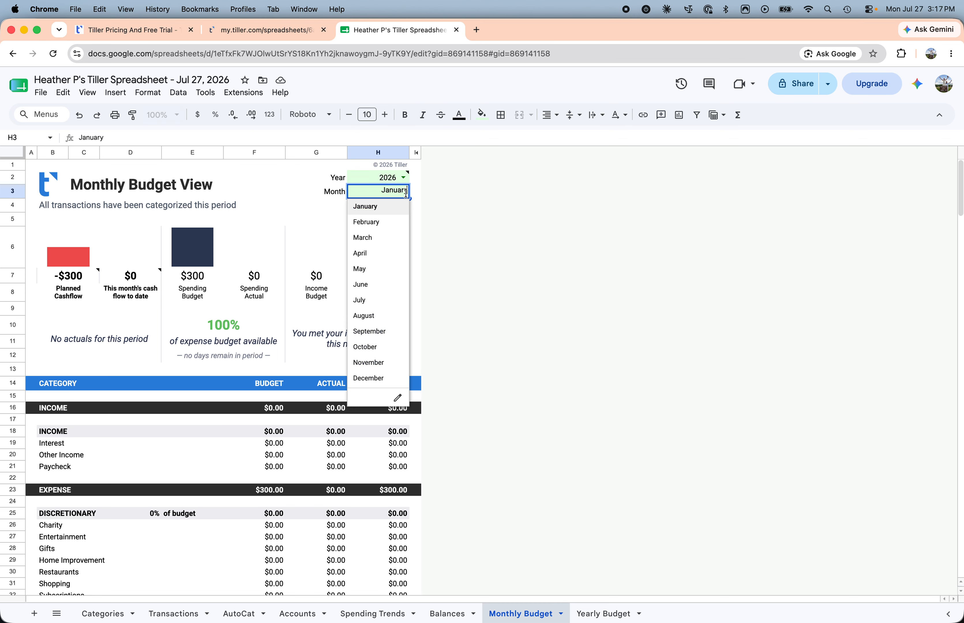
{"action": "left_click", "coordinate": [373, 302]}
{"action": "scroll", "coordinate": [282, 412], "scroll_direction": "down", "scroll_amount": 5}
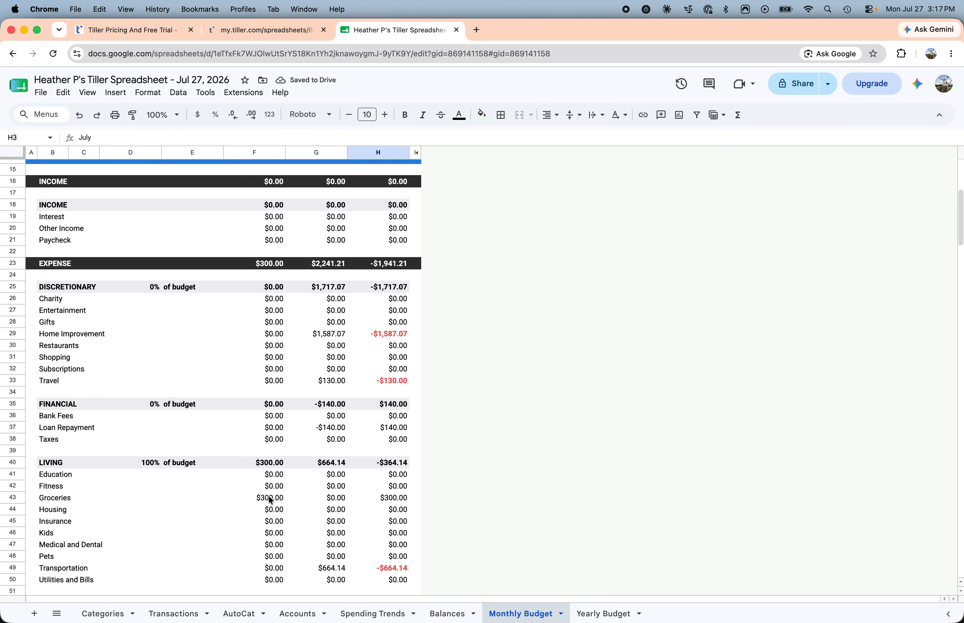
{"action": "left_click", "coordinate": [283, 502]}
{"action": "left_click", "coordinate": [337, 333]}
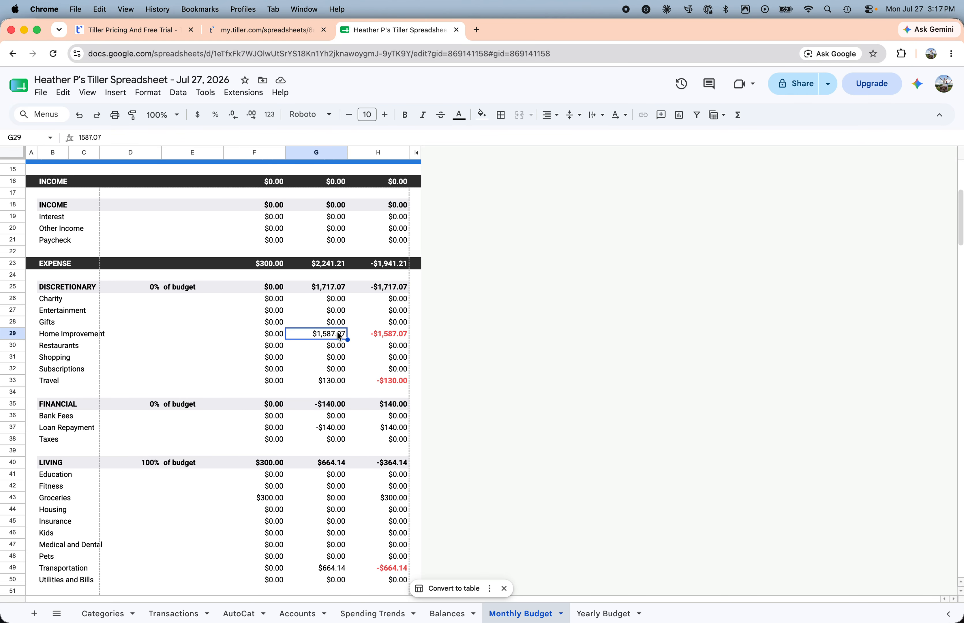
{"action": "left_click", "coordinate": [386, 338]}
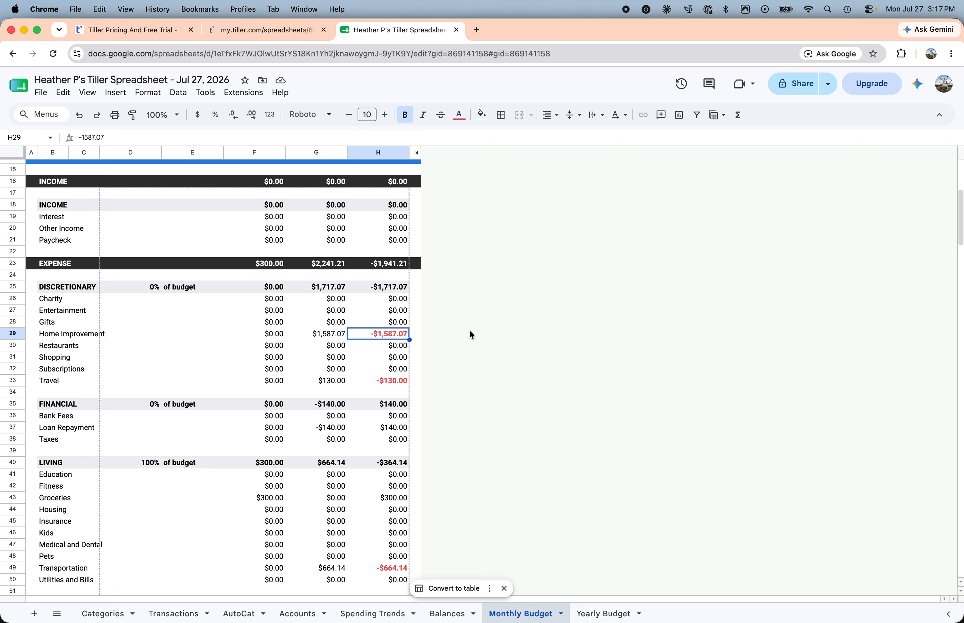
{"action": "left_click", "coordinate": [496, 326]}
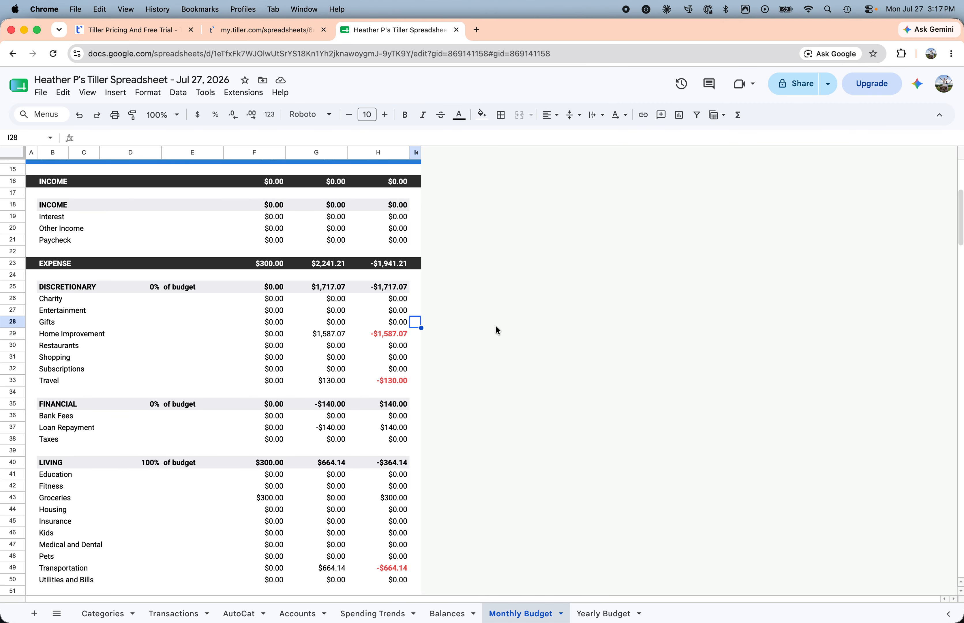